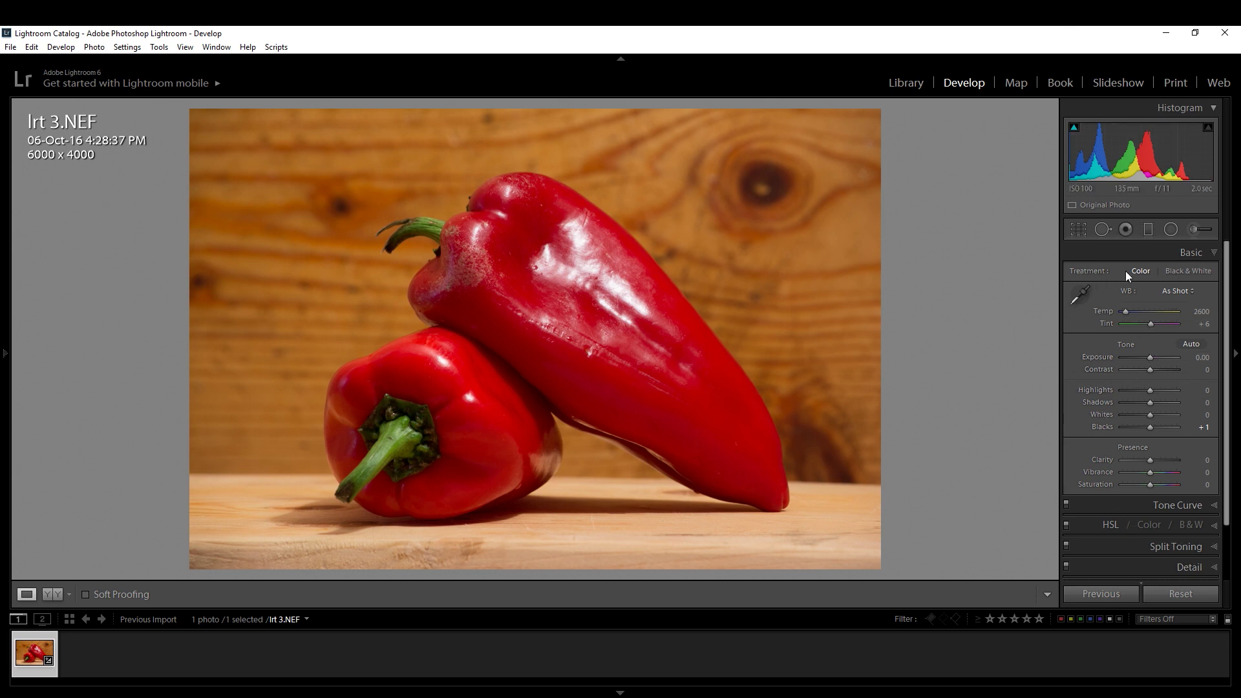
Step: Preview the photo in the Black & White treatment and return it to the Color treatment
left_click(1189, 272)
left_click(1154, 273)
left_click(1182, 271)
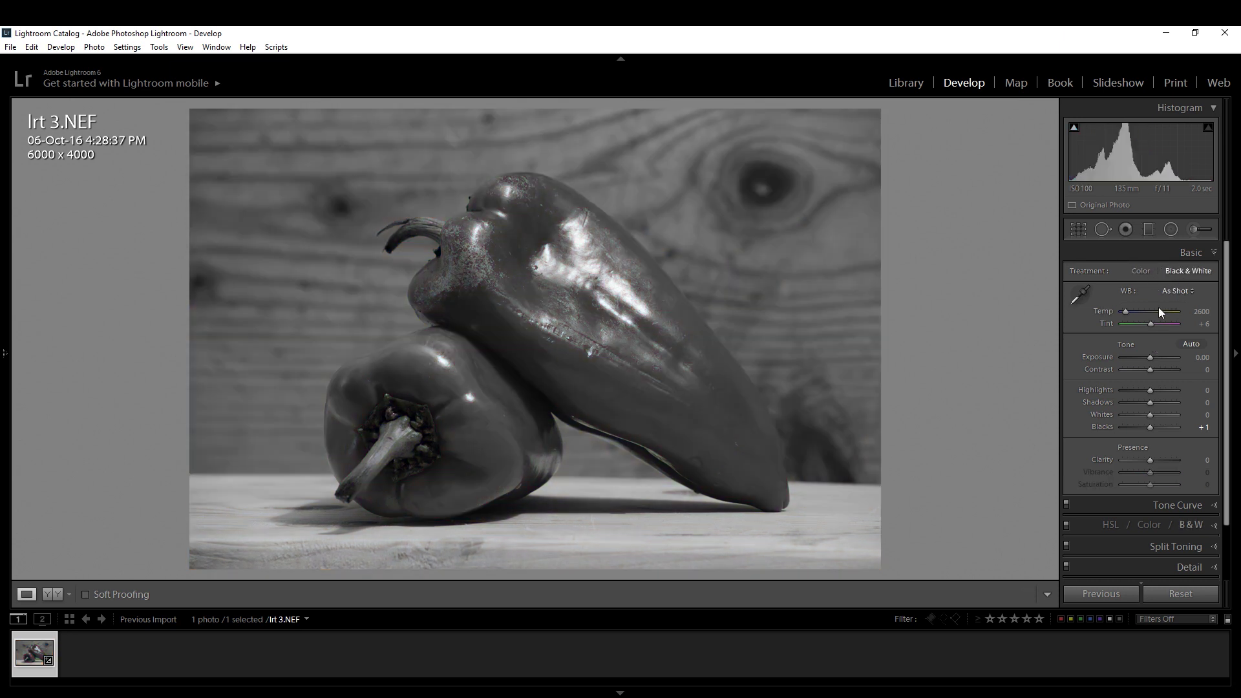
left_click(1139, 270)
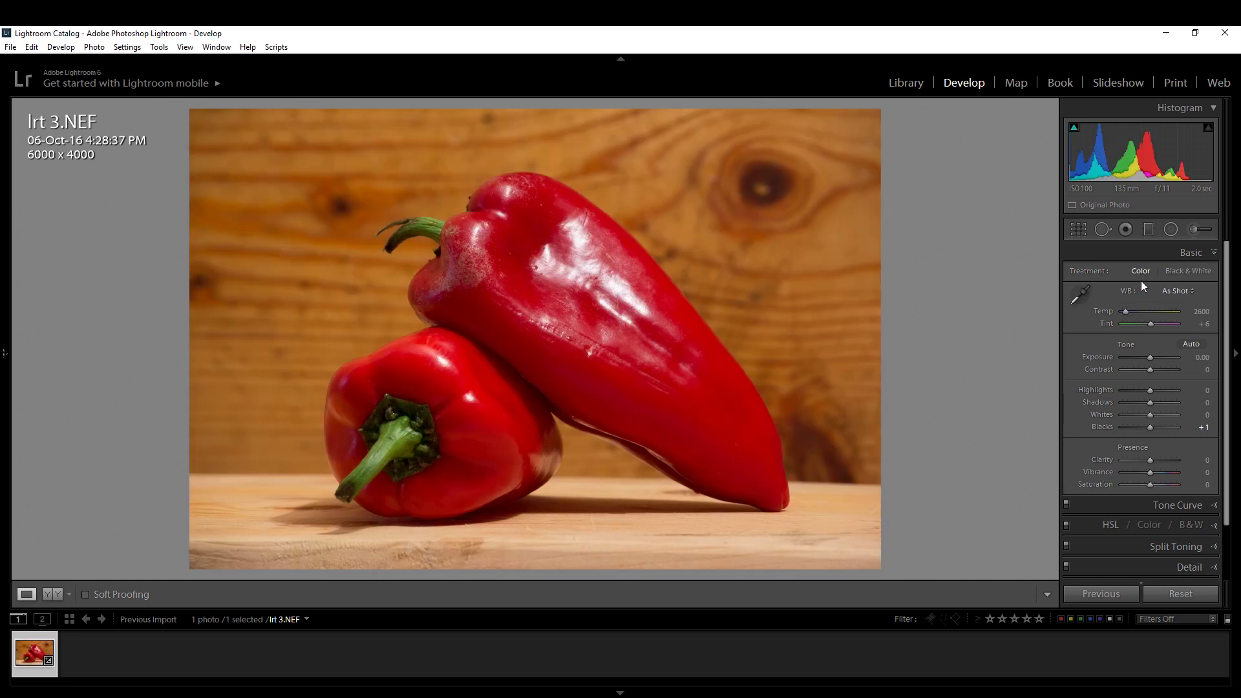
Step: Compare the Auto and As Shot white balance presets on the photo, ending on Auto
left_click(1182, 294)
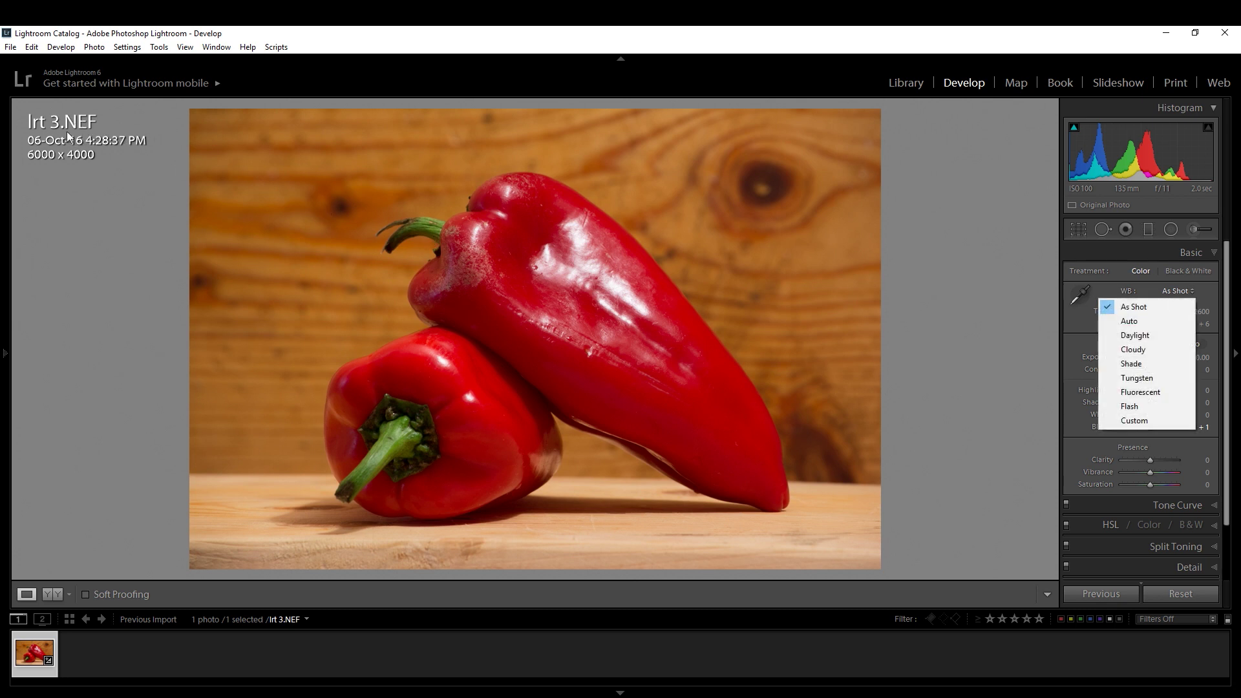
left_click(1170, 318)
left_click(1180, 292)
left_click(1154, 309)
left_click(1177, 288)
left_click(1157, 319)
Step: Try the Daylight, Cloudy and Shade white balance presets on the photo one after another
left_click(1190, 292)
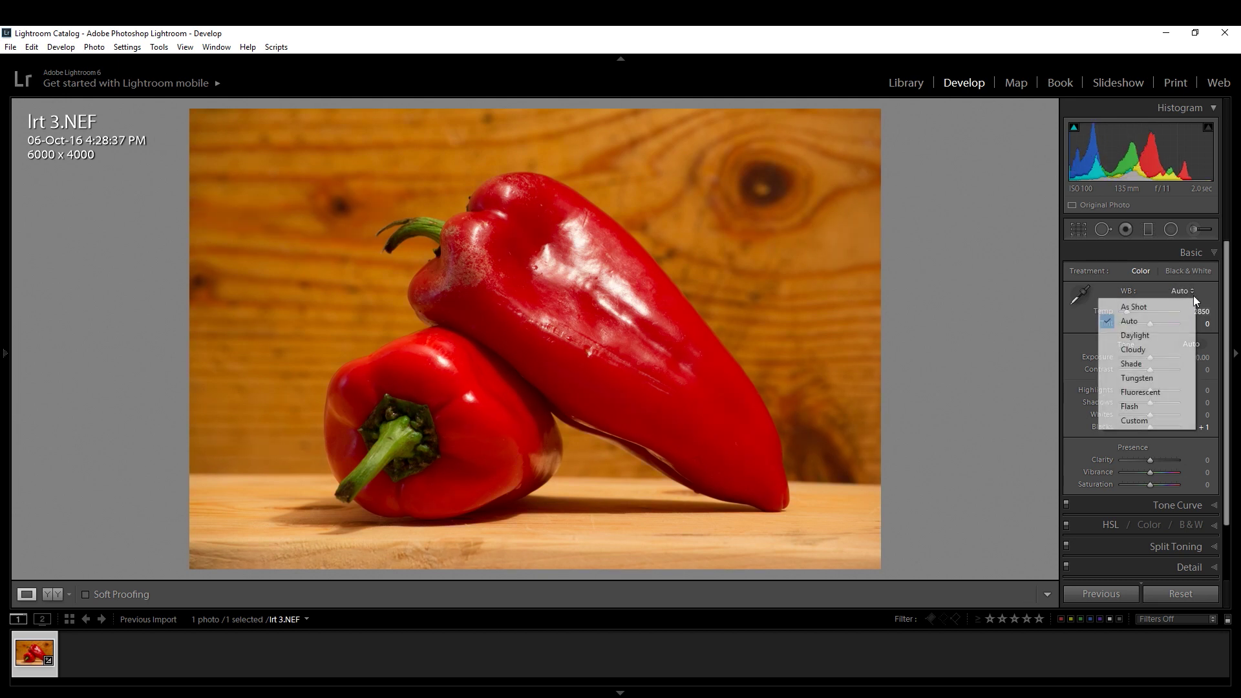
left_click(1158, 335)
left_click(1193, 289)
left_click(1143, 349)
left_click(1181, 292)
left_click(1144, 364)
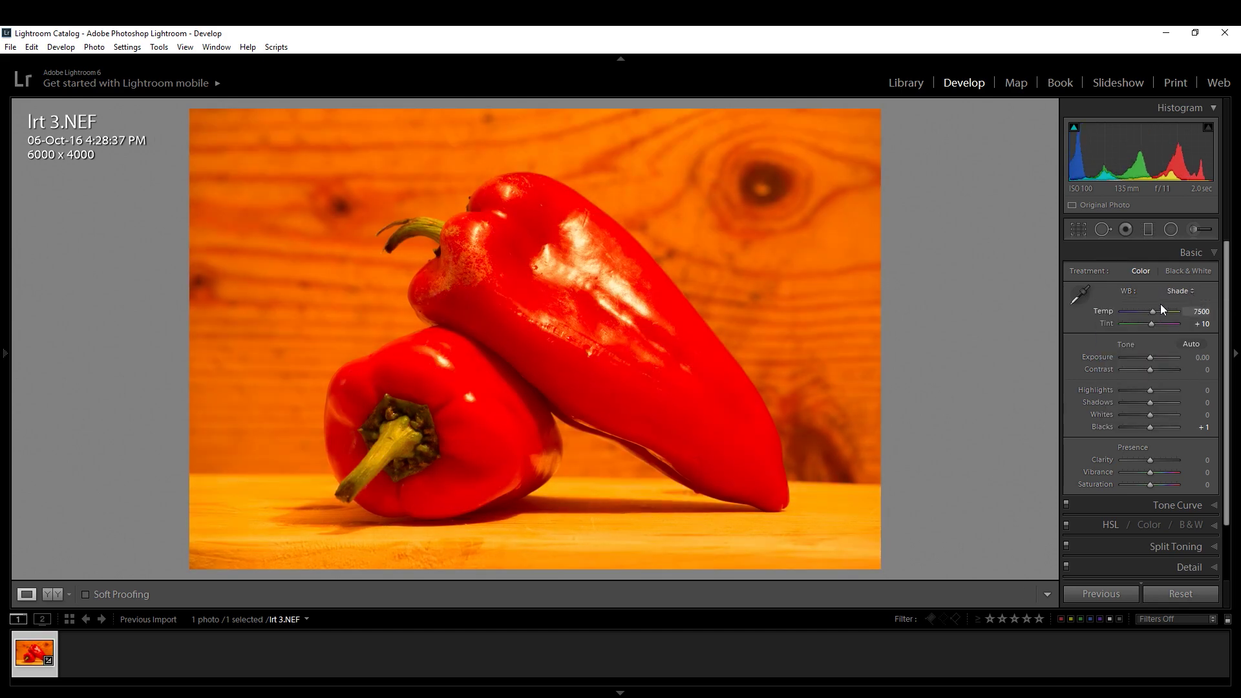
Step: Try the Tungsten, Fluorescent and Flash white balance presets on the photo one after another
left_click(1190, 290)
left_click(1148, 380)
left_click(1175, 290)
left_click(1142, 392)
left_click(1184, 291)
left_click(1142, 406)
Step: Set the white balance to Custom with a temperature of 2600 and a tint of +6
left_click(1181, 291)
left_click(1126, 420)
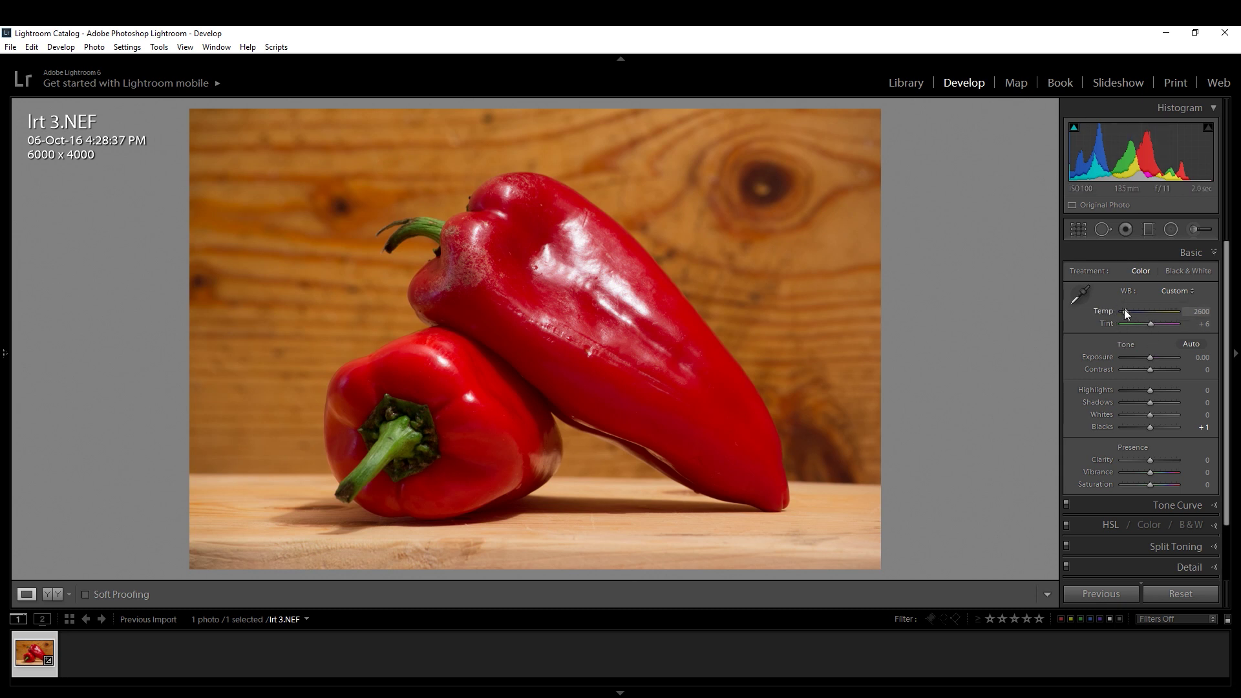
left_click_drag(1123, 309, 1157, 323)
double_click(1158, 323)
left_click_drag(1126, 308, 1128, 309)
Step: Try the automatic tone adjustment and reset Exposure, Contrast, Whites and Blacks to 0
left_click(1189, 343)
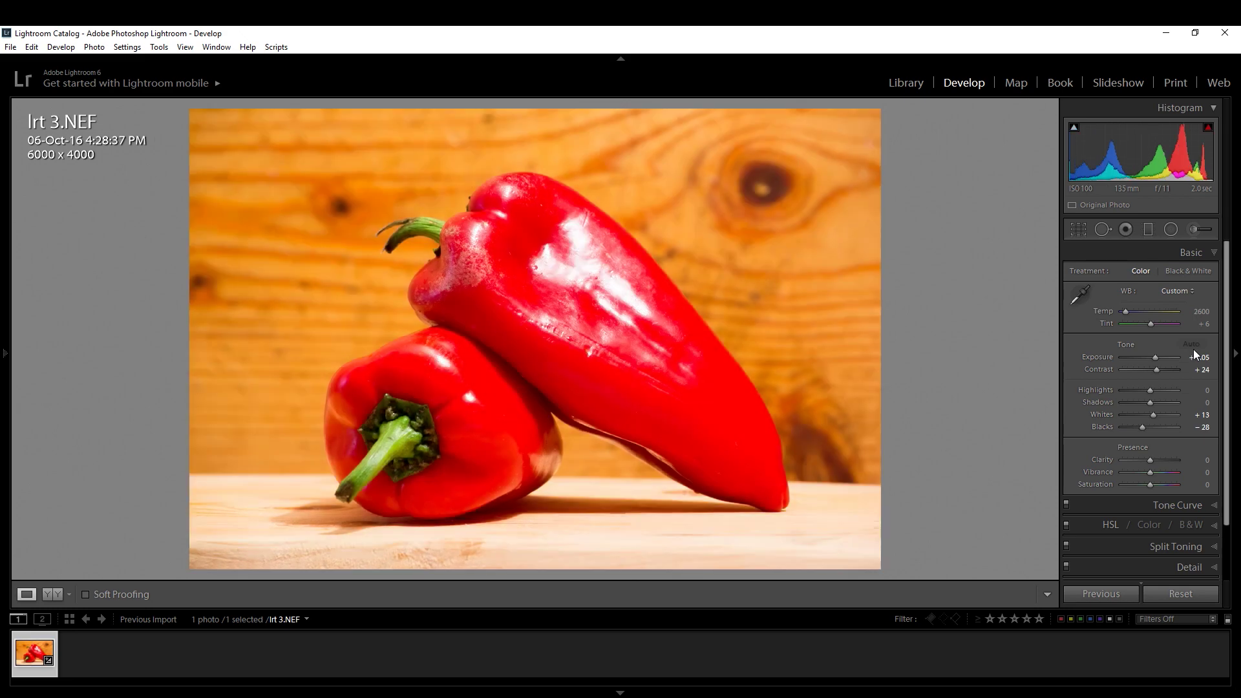
double_click(1155, 358)
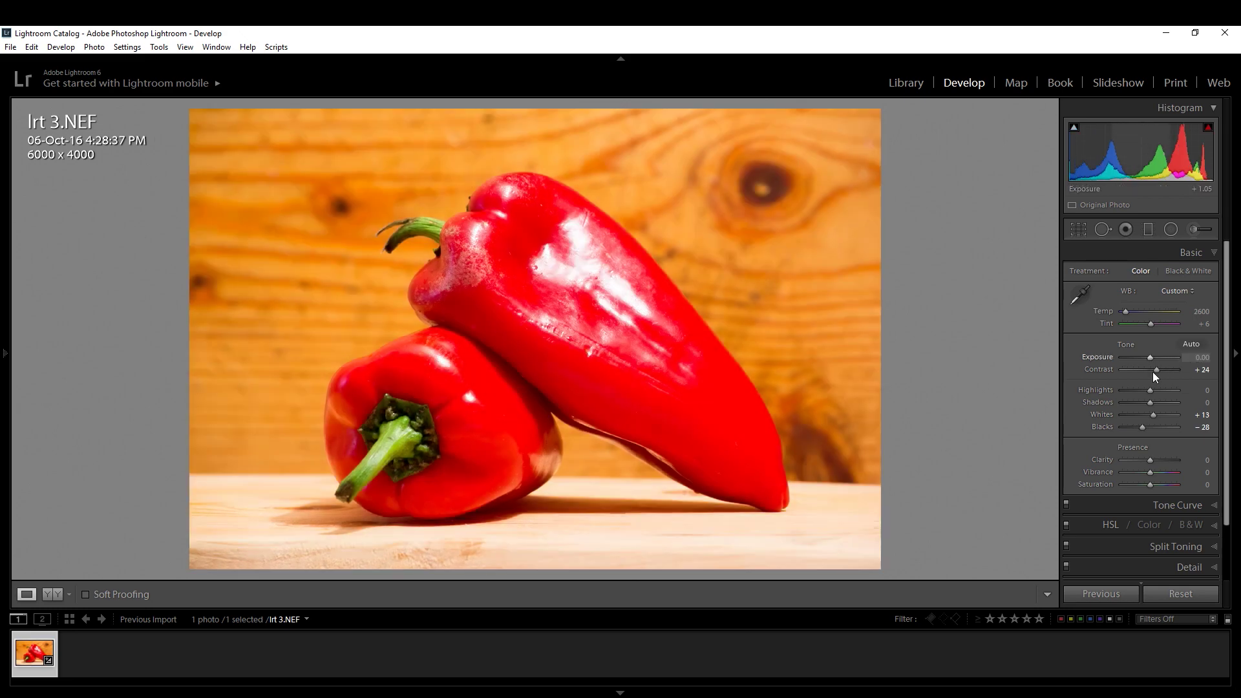
double_click(1153, 369)
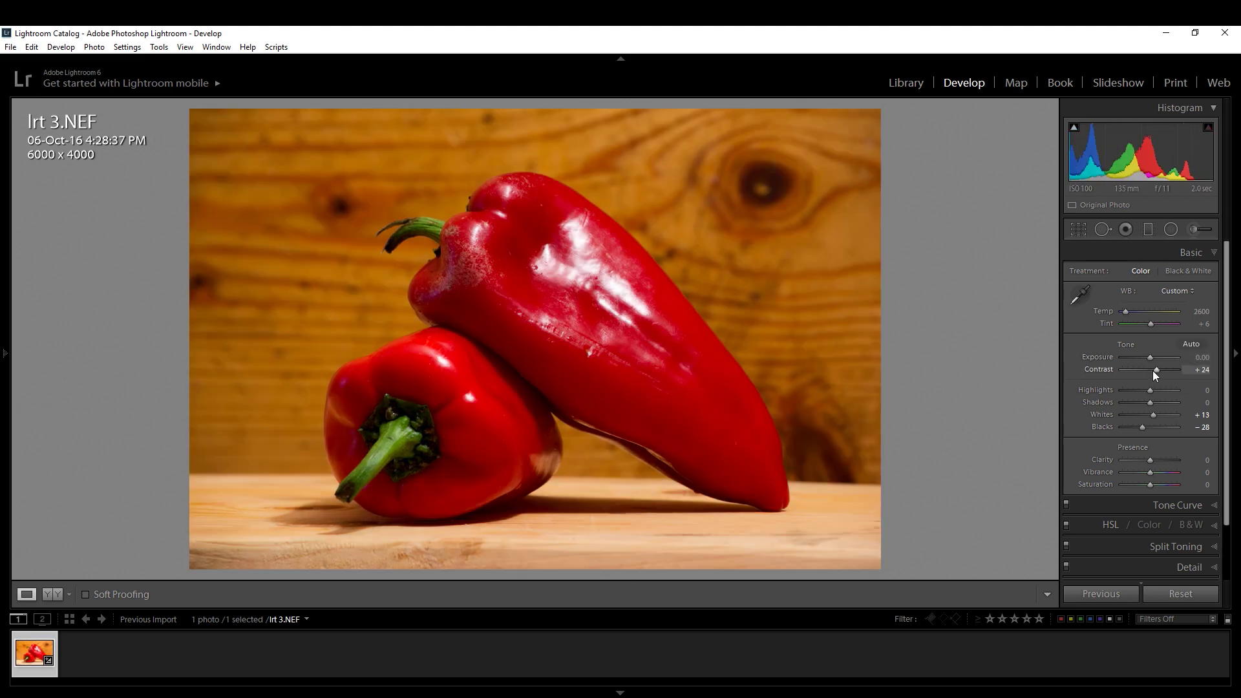
double_click(1151, 415)
double_click(1142, 428)
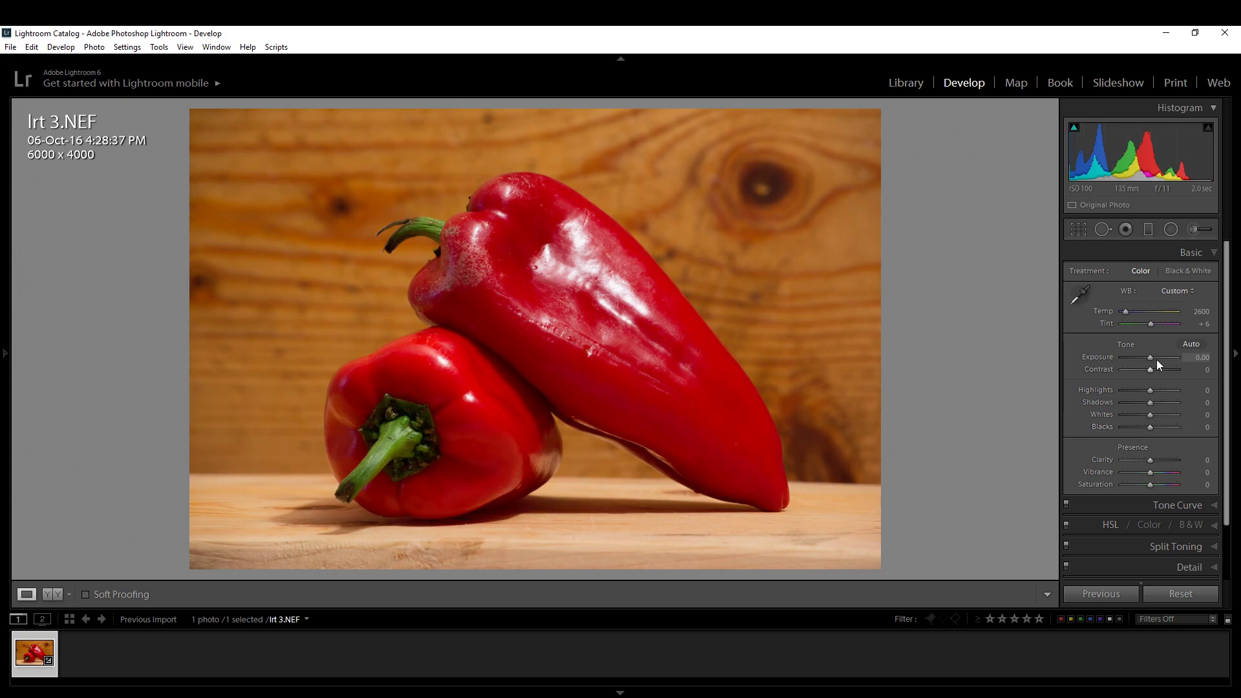
Step: Try the Exposure extremes of +5.00 and -5.00 and reset Exposure to 0.00
left_click_drag(1150, 357, 1181, 353)
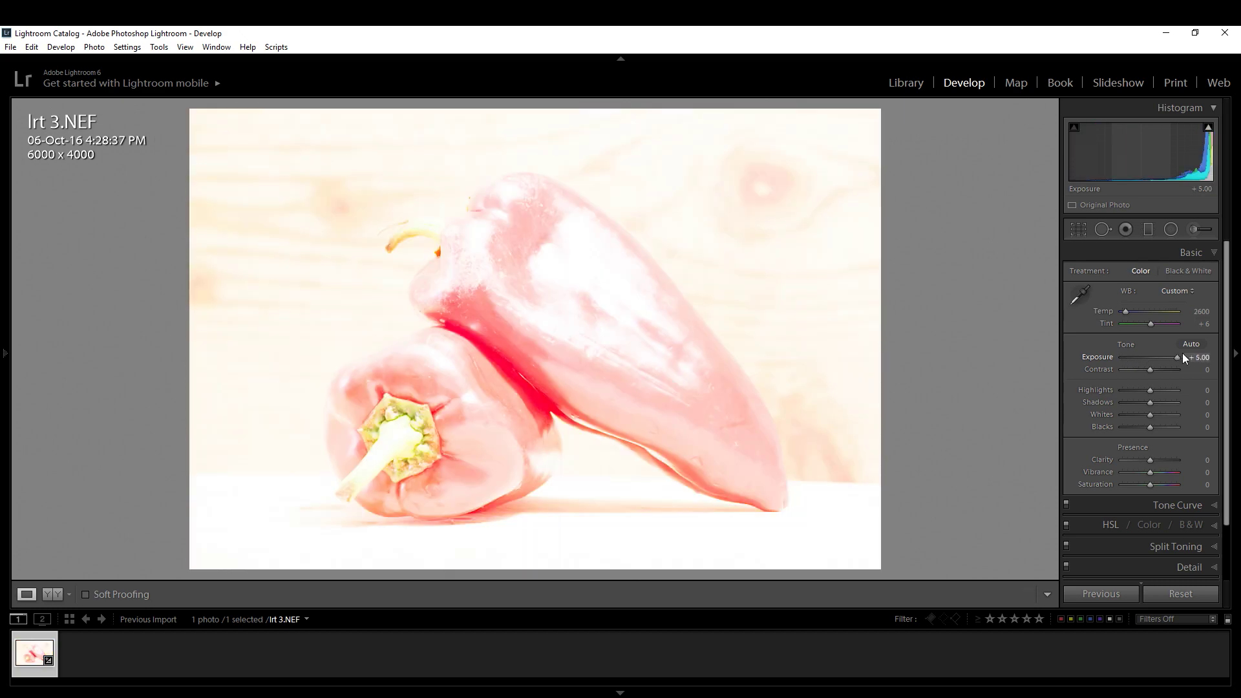
left_click_drag(1182, 354, 1087, 361)
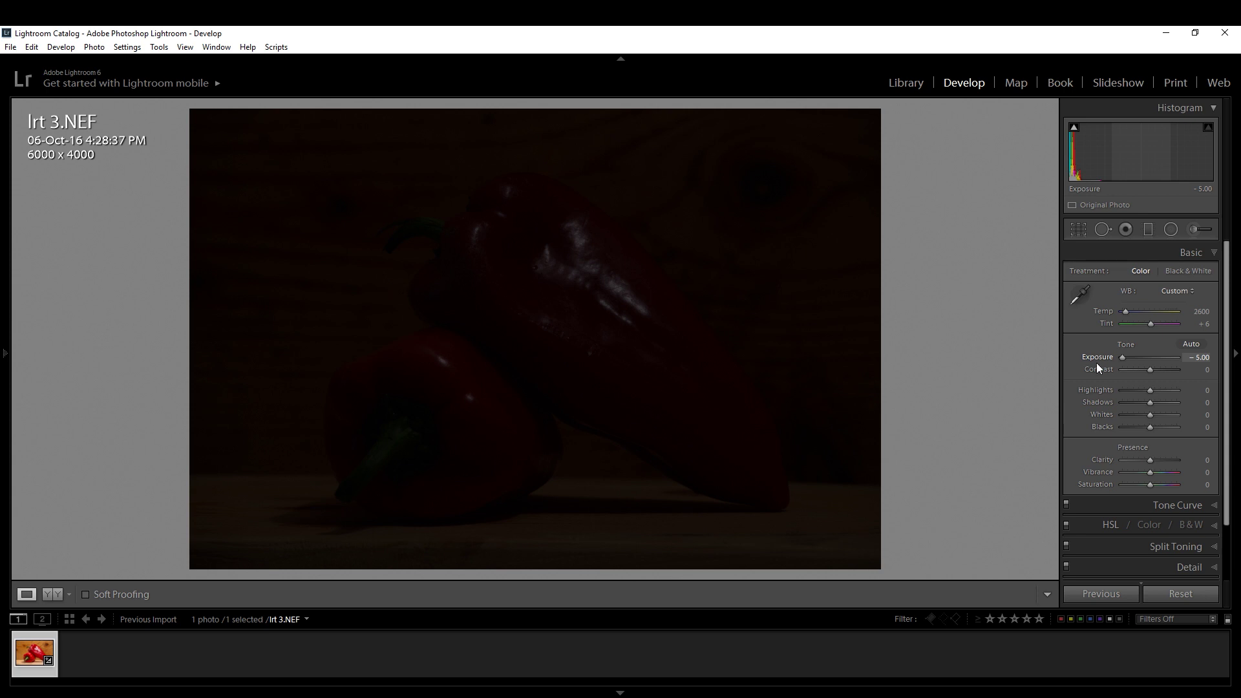
left_click_drag(1124, 359, 1129, 355)
double_click(1129, 356)
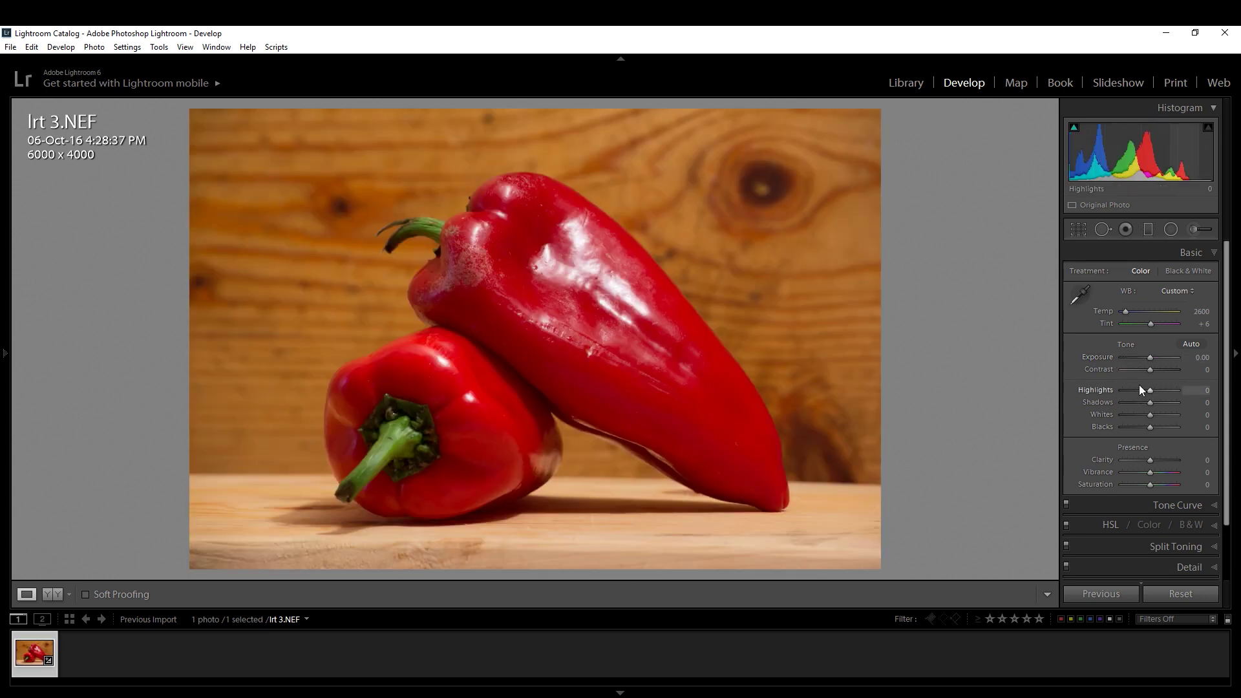
Step: Try lower and higher Contrast up to +100 and return Contrast to 0
left_click(1147, 370)
left_click_drag(1125, 374, 1181, 363)
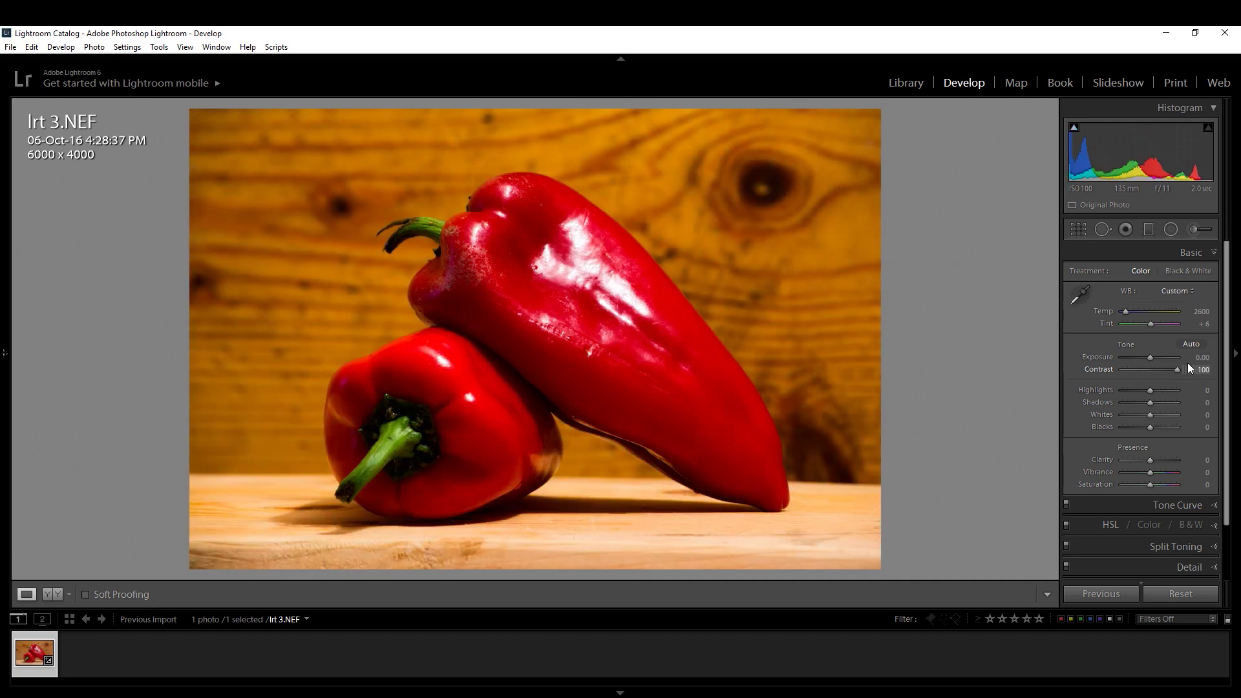
left_click_drag(1181, 366, 1150, 370)
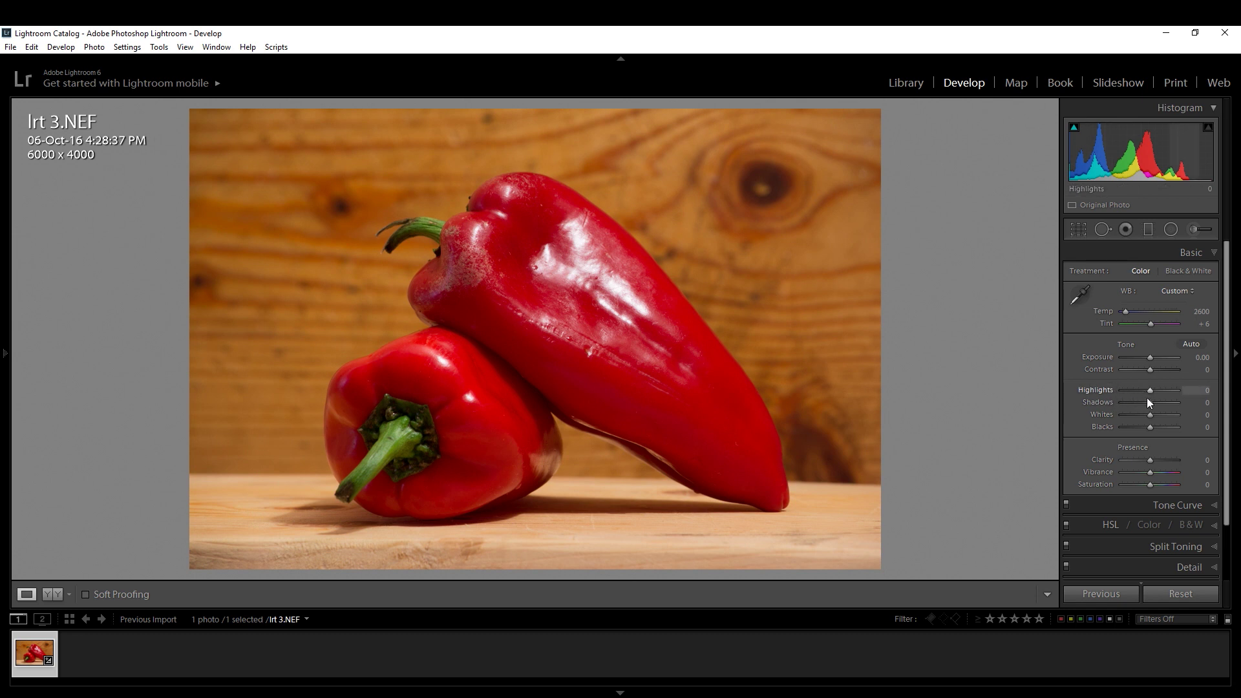
Step: Try raising Highlights and lowering them to -86, and return Highlights to 0
mouse_move(1134, 394)
left_mouse_down()
mouse_move(1165, 390)
mouse_move(1149, 389)
left_mouse_up()
left_click_drag(1149, 391, 1156, 389)
double_click(1154, 391)
left_click_drag(1156, 389, 1127, 388)
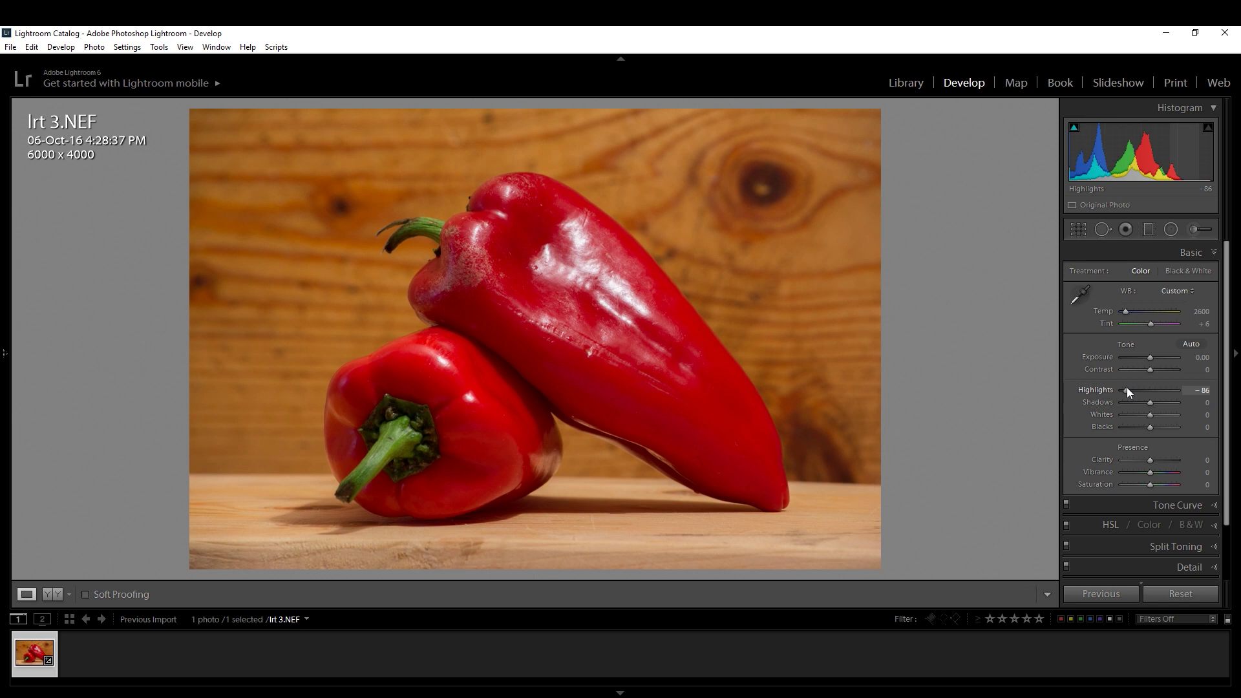
left_click_drag(1132, 389, 1150, 388)
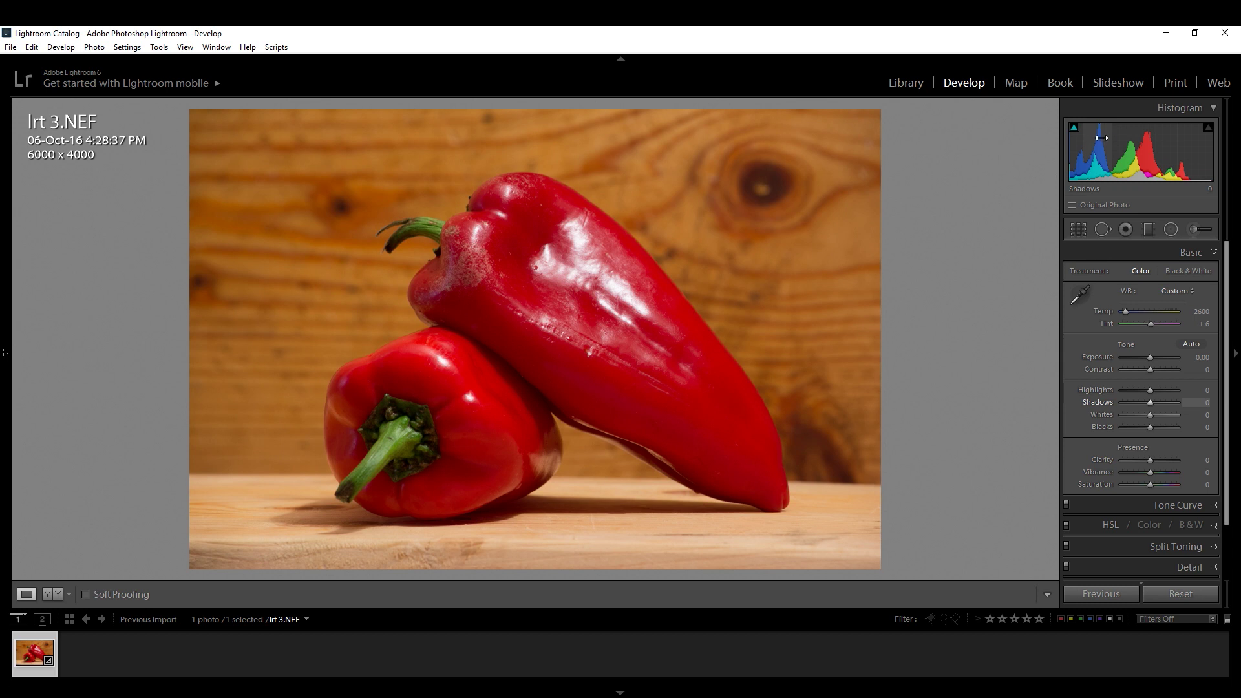
Step: Try different Shadows amounts, including by adjusting the histogram directly, and reset Shadows to 0
mouse_move(1142, 405)
left_mouse_down()
mouse_move(1172, 401)
mouse_move(1112, 402)
mouse_move(1150, 406)
left_mouse_up()
left_click_drag(1148, 406, 1145, 406)
left_click_drag(1096, 134, 1128, 134)
double_click(1150, 407)
Step: Set Whites to -1 after trying +13, and try Blacks at -35 before resetting it to 0
left_click_drag(1213, 159, 1205, 141)
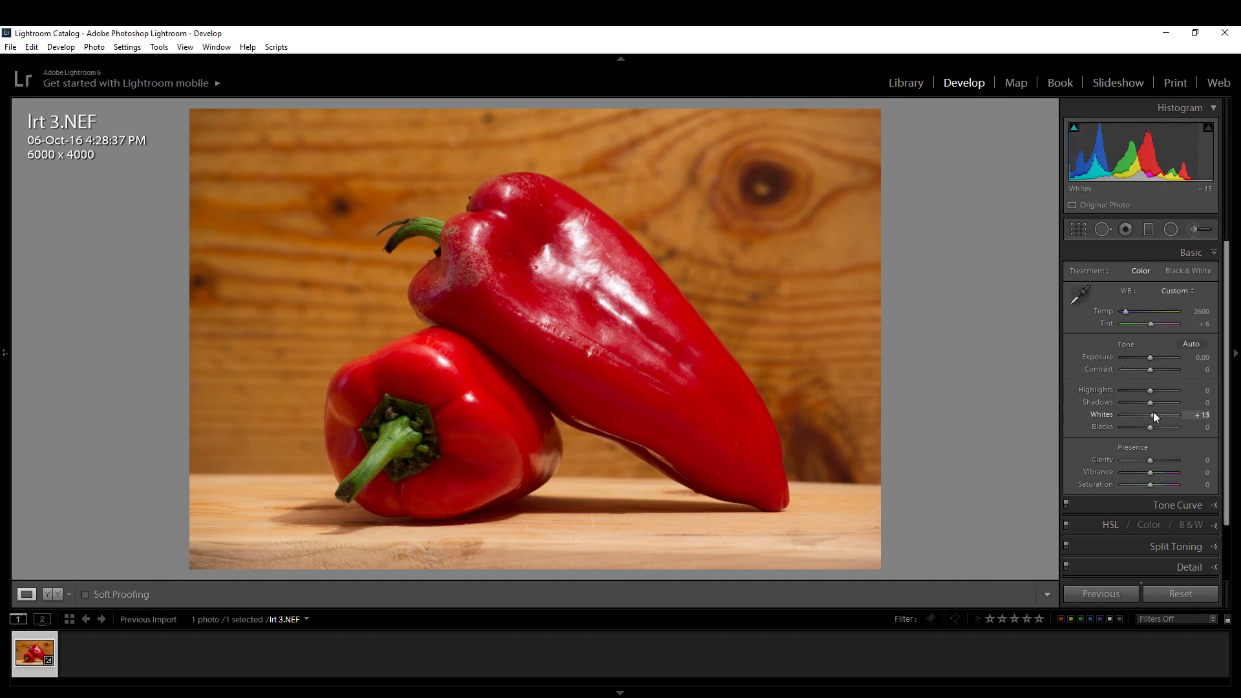
left_click_drag(1154, 419, 1149, 421)
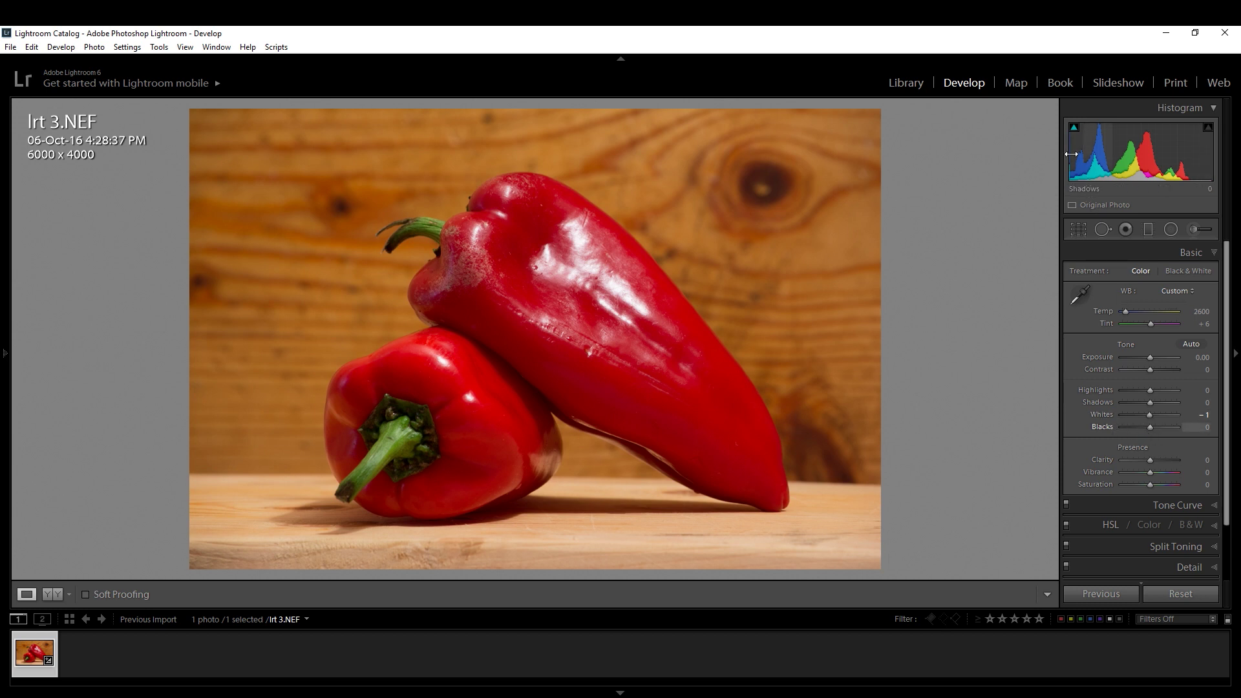
left_click_drag(1077, 152, 1140, 152)
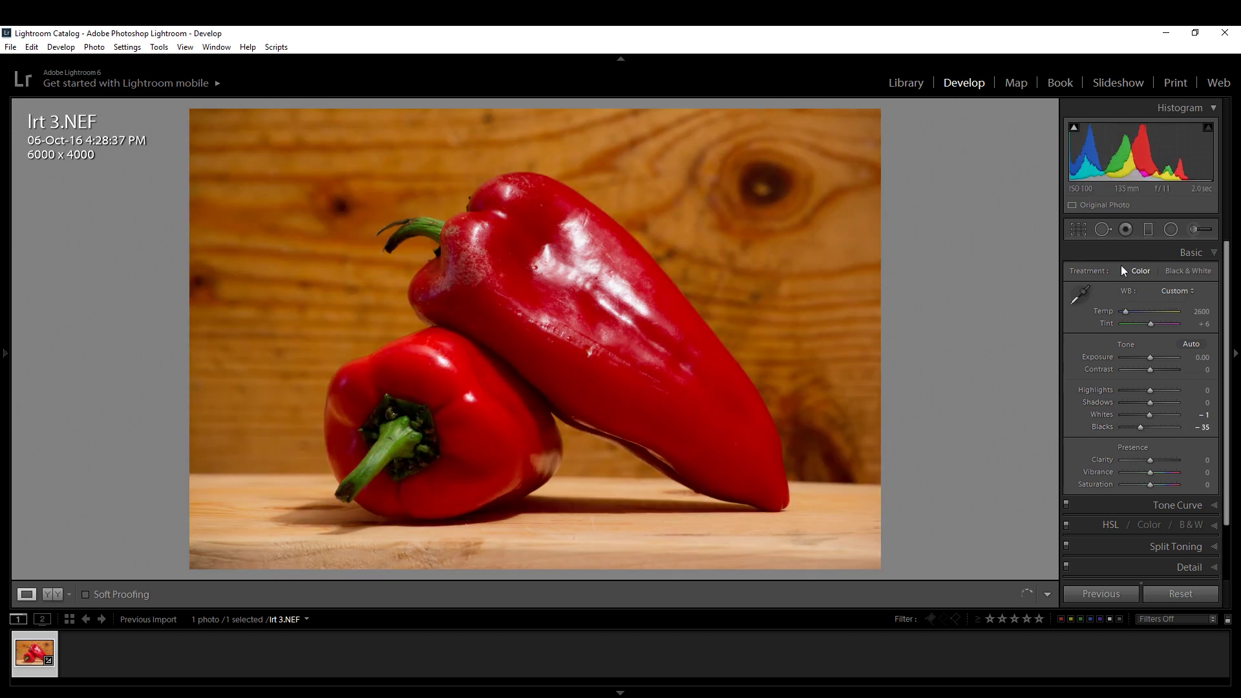
double_click(1139, 426)
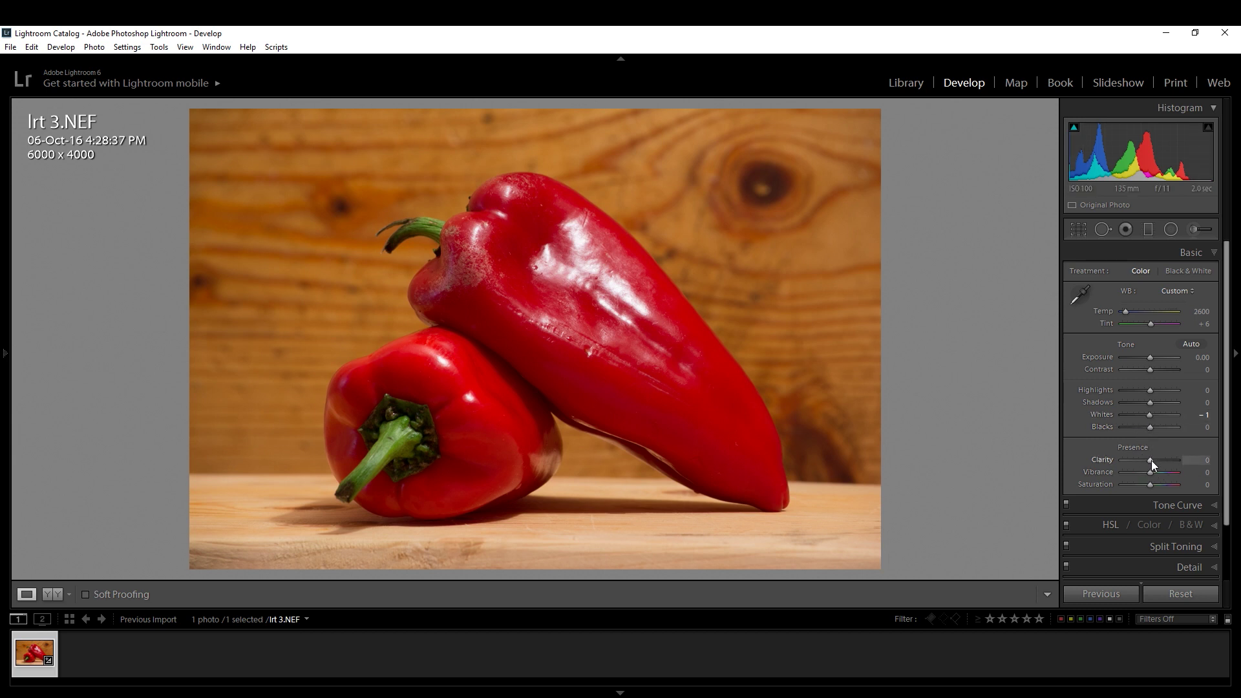
Step: Try Clarity at +29, +100 and -100, and reset Clarity to 0
left_click_drag(1155, 462, 1159, 463)
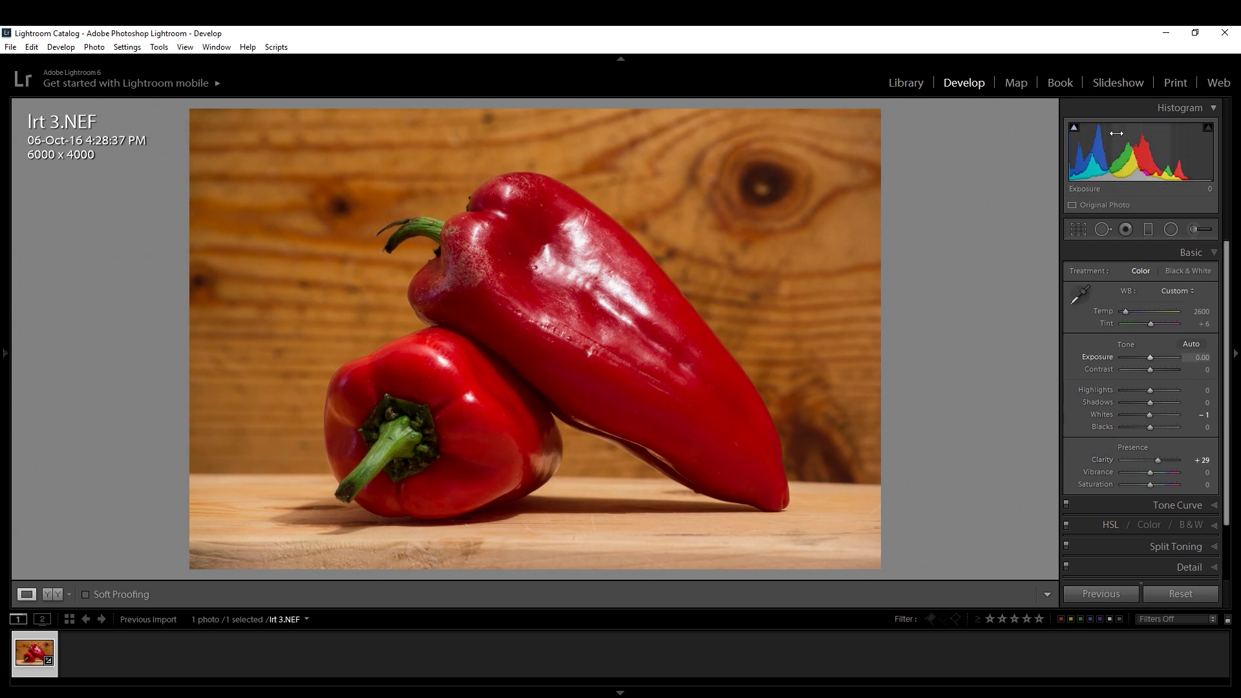
left_click_drag(1153, 462, 1178, 464)
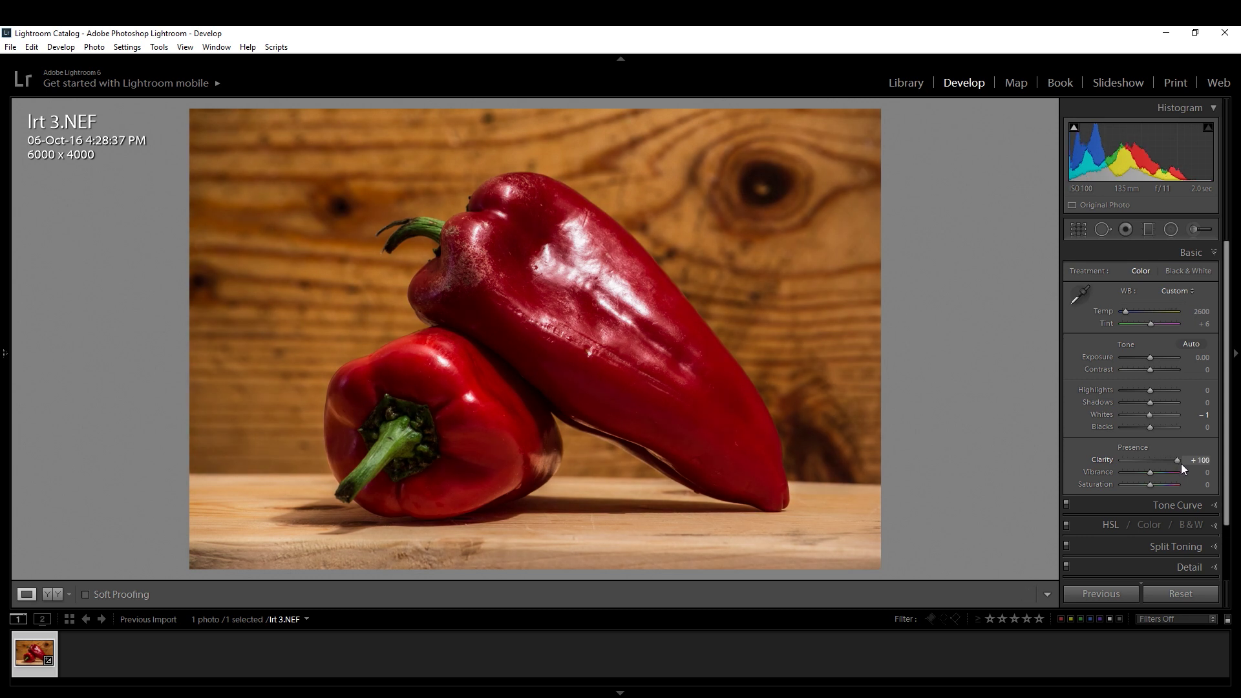
left_click_drag(1173, 464, 1117, 464)
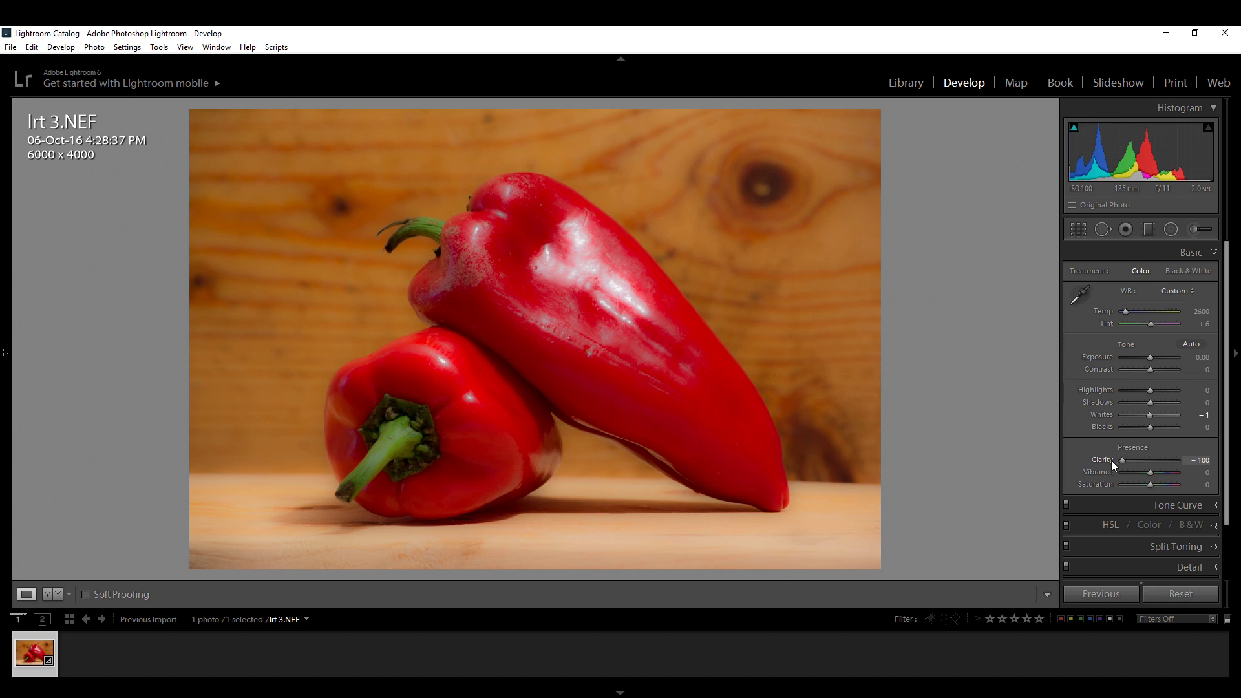
left_click_drag(1131, 460, 1145, 463)
double_click(1145, 462)
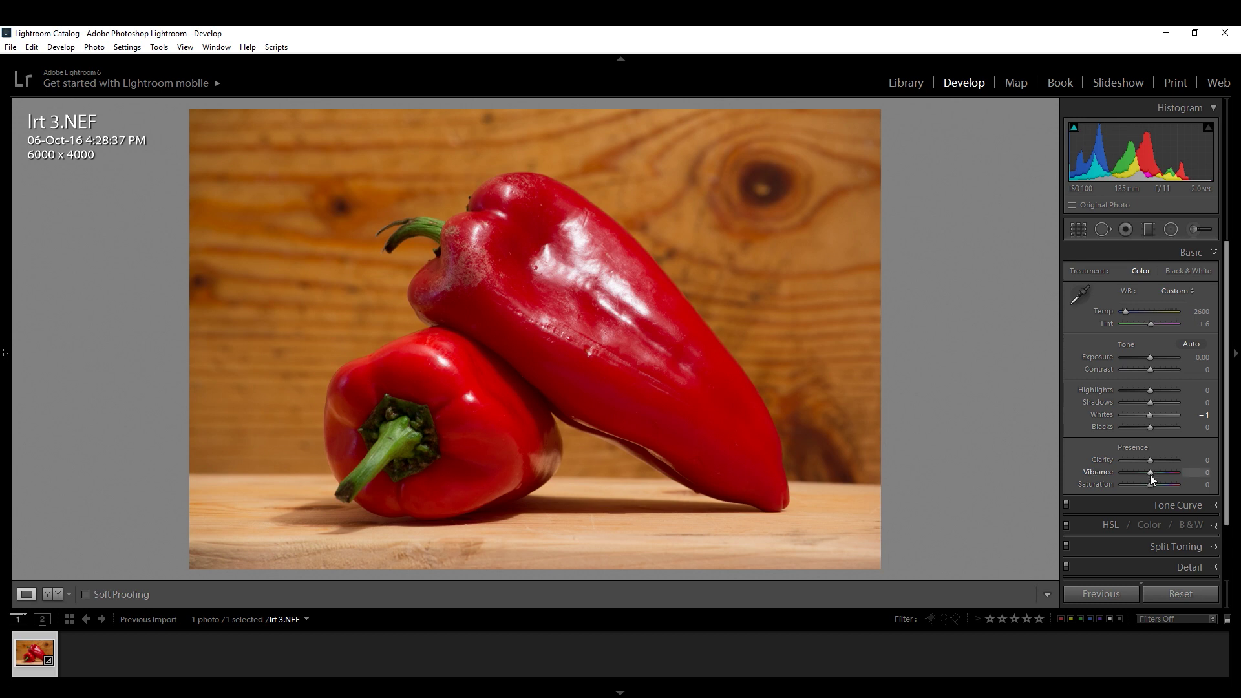
Step: Try Vibrance at -100 and +100, and reset Vibrance to 0
left_click_drag(1149, 472, 1026, 472)
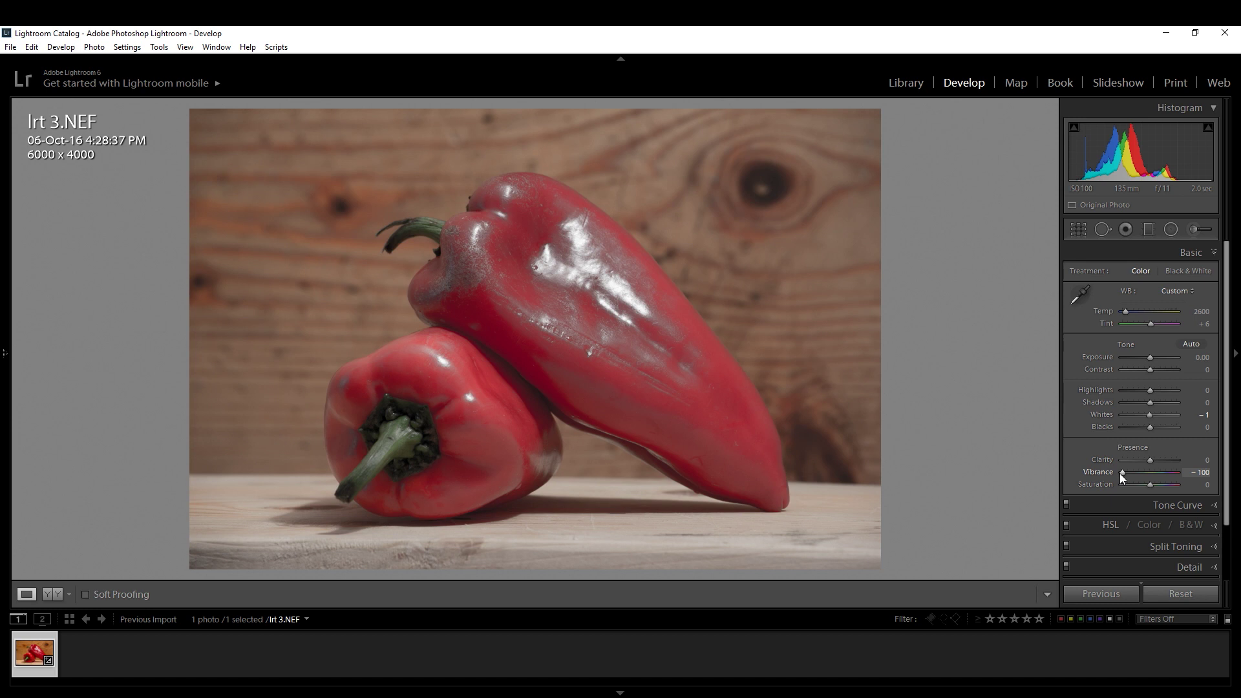
left_click_drag(1123, 472, 1184, 475)
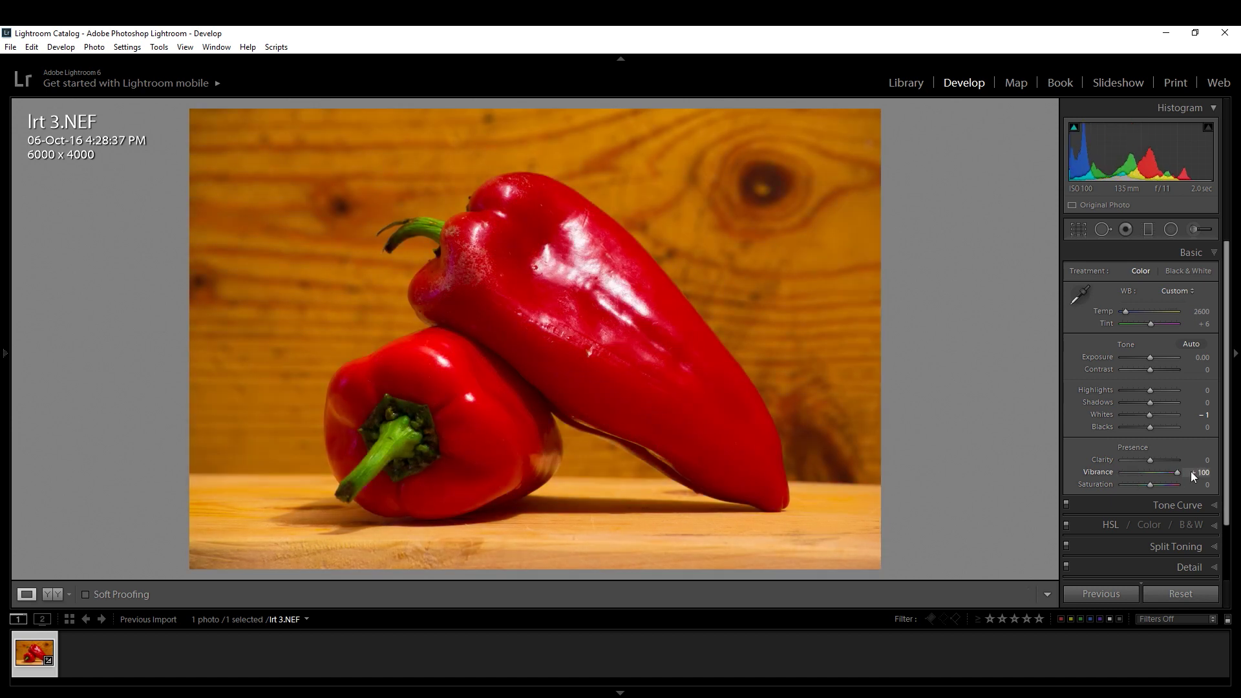
left_click_drag(1172, 470, 1151, 470)
double_click(1151, 471)
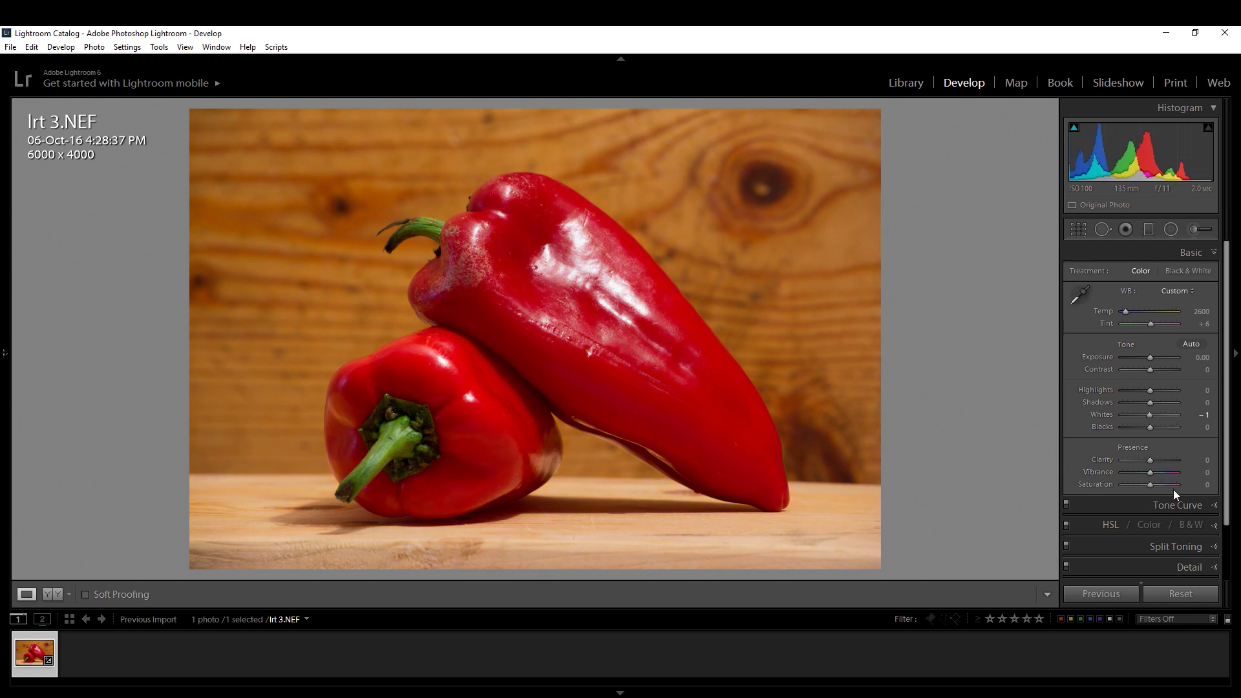
Step: Try Saturation at +100 and -100, resetting Saturation to 0 after each trial
left_click_drag(1148, 491, 1178, 484)
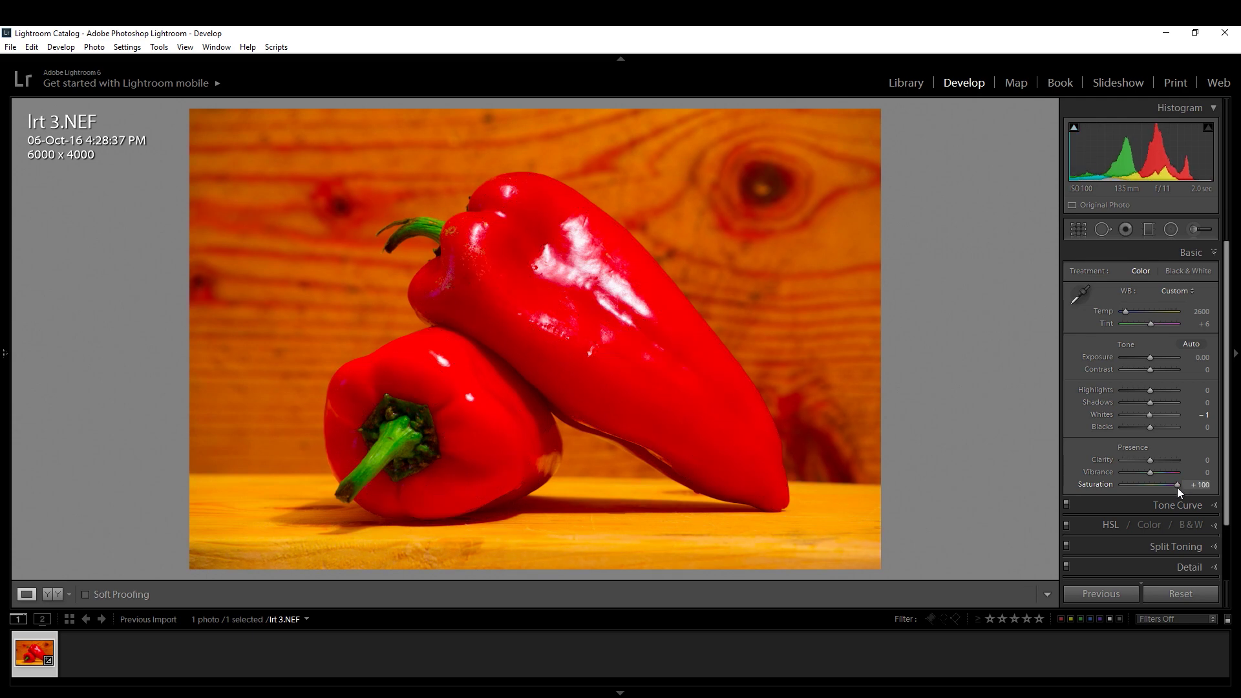
double_click(1177, 488)
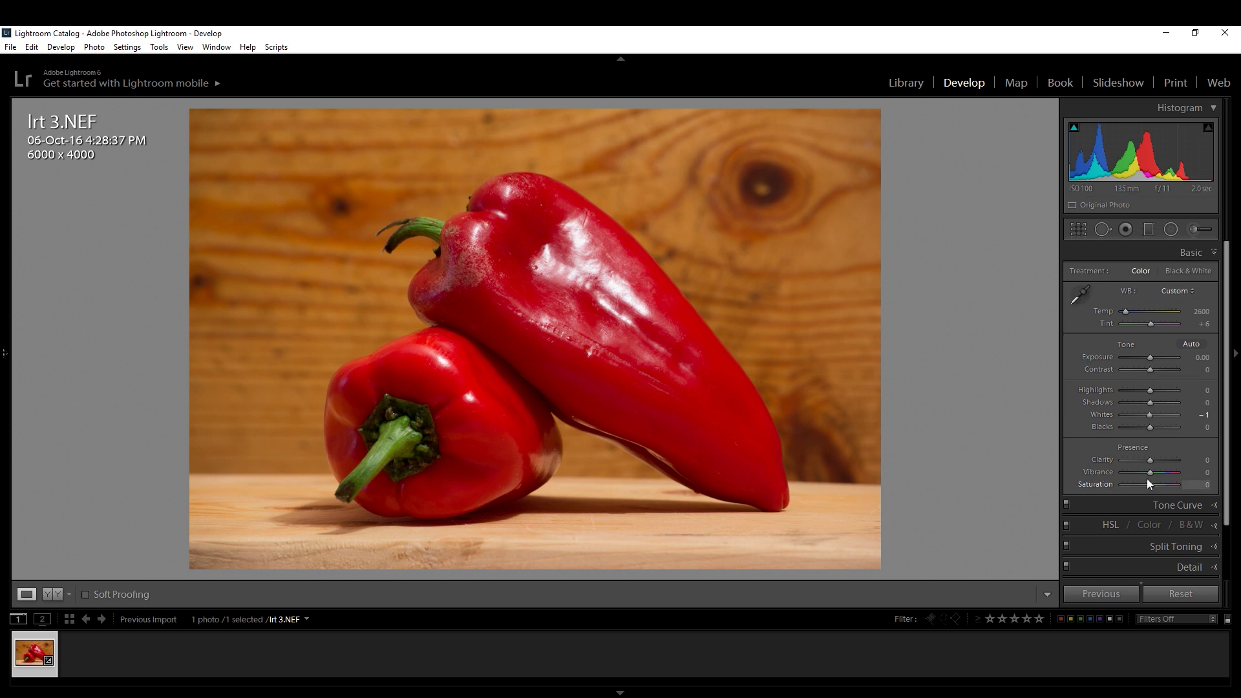
mouse_move(1149, 485)
left_mouse_down()
mouse_move(1164, 483)
mouse_move(1134, 490)
left_mouse_up()
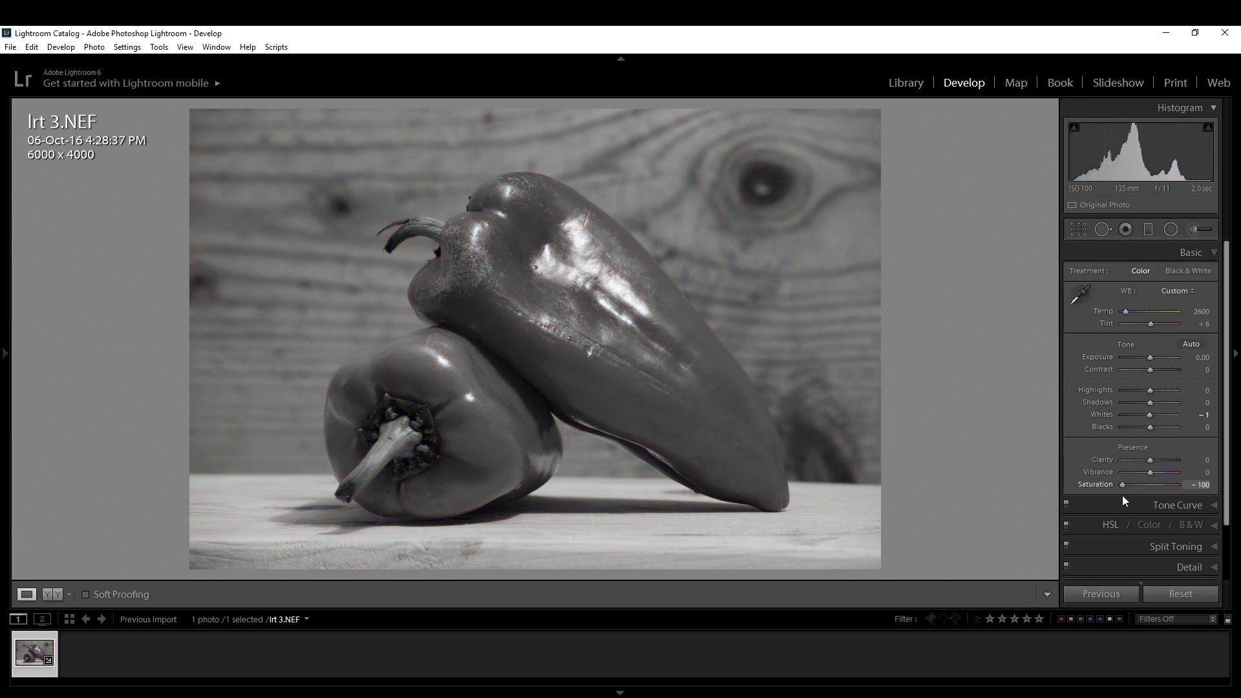
left_click_drag(1122, 495, 1073, 511)
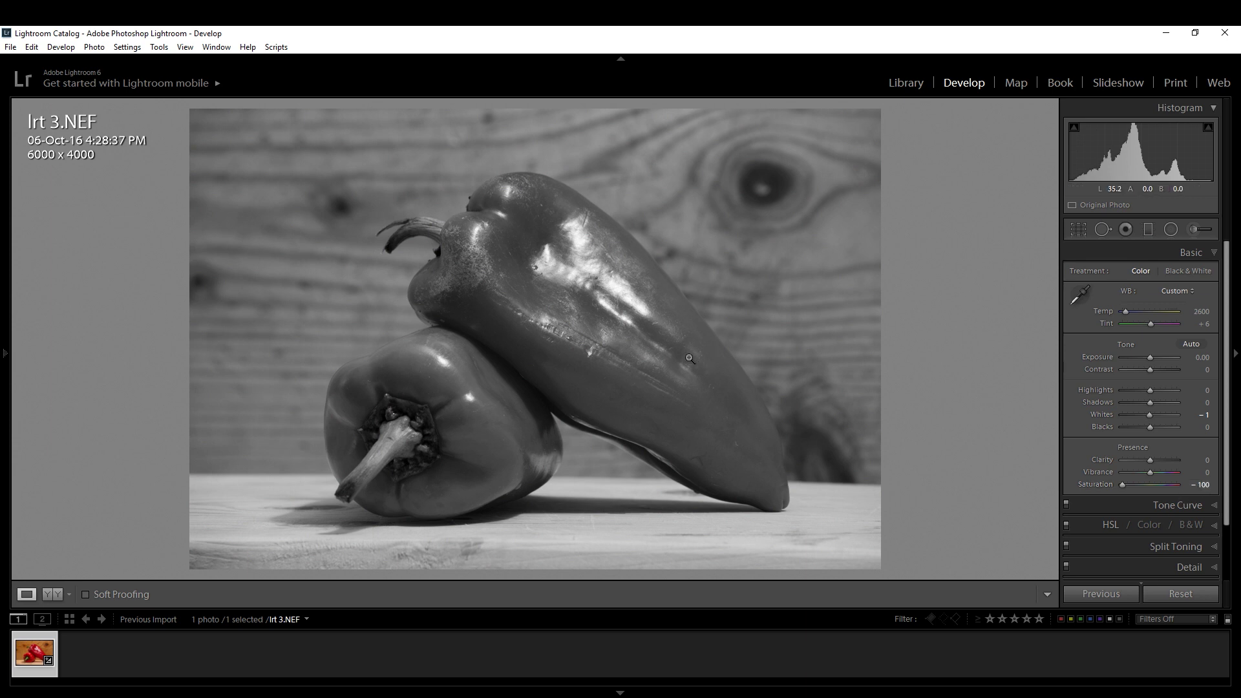
double_click(1120, 484)
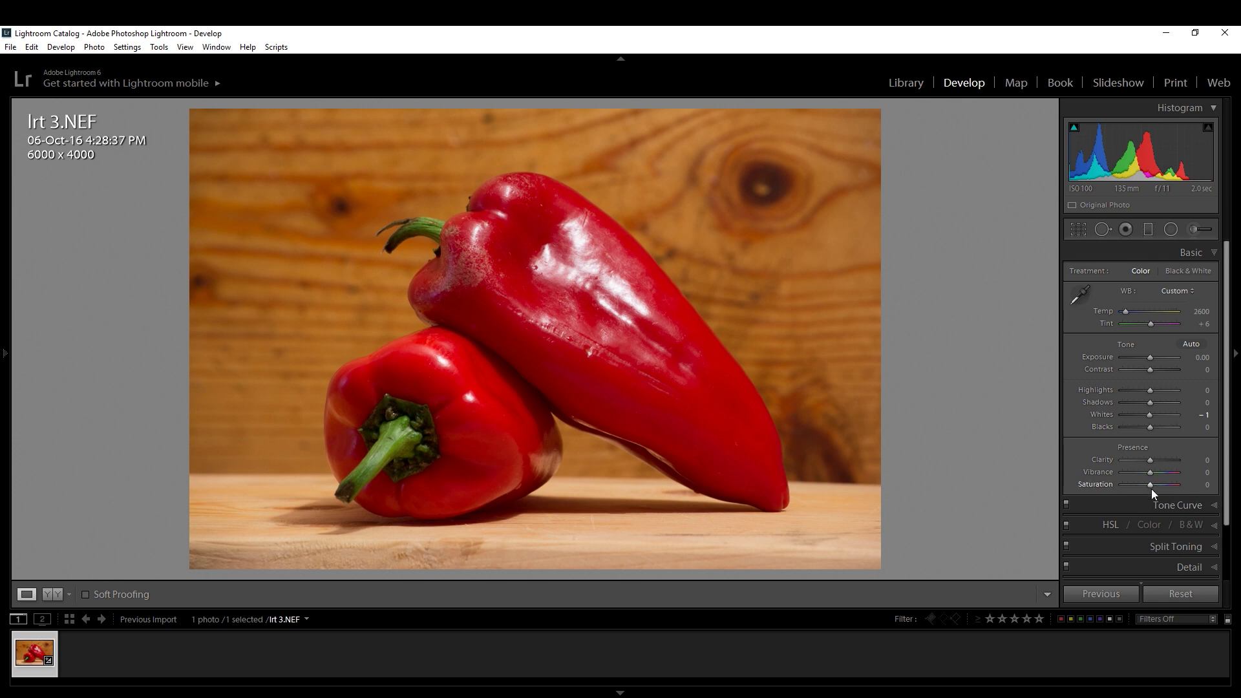
left_click_drag(1150, 484, 699, 495)
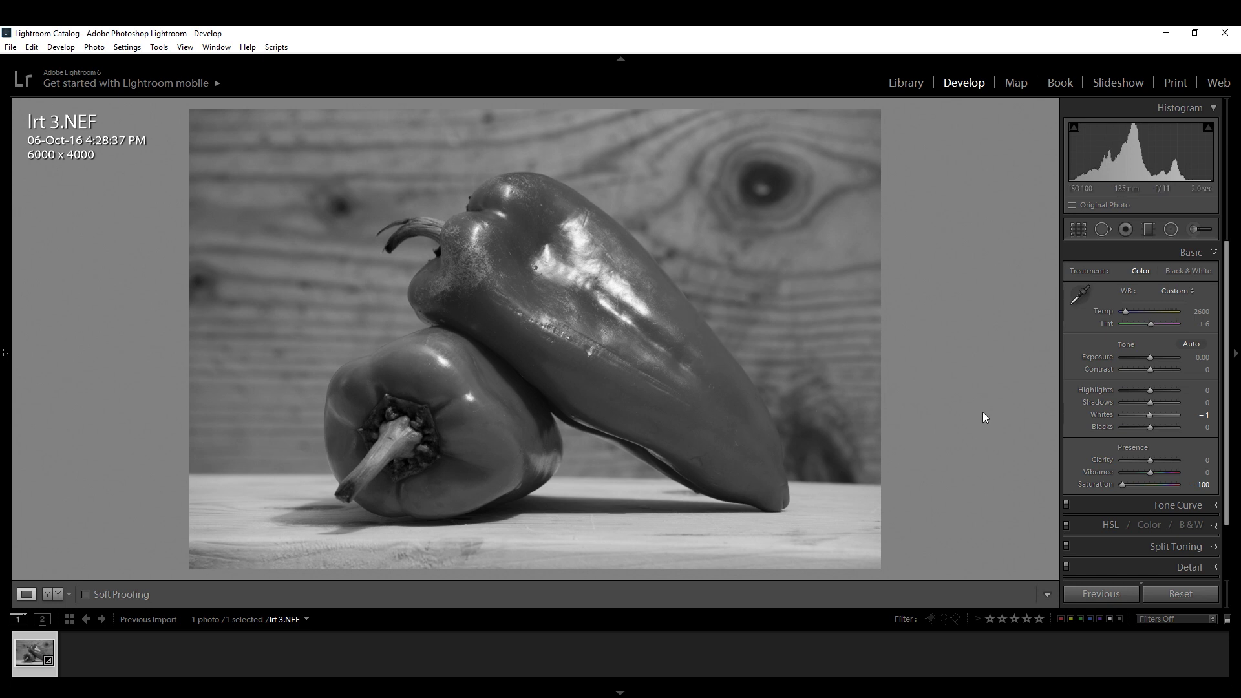
double_click(1122, 484)
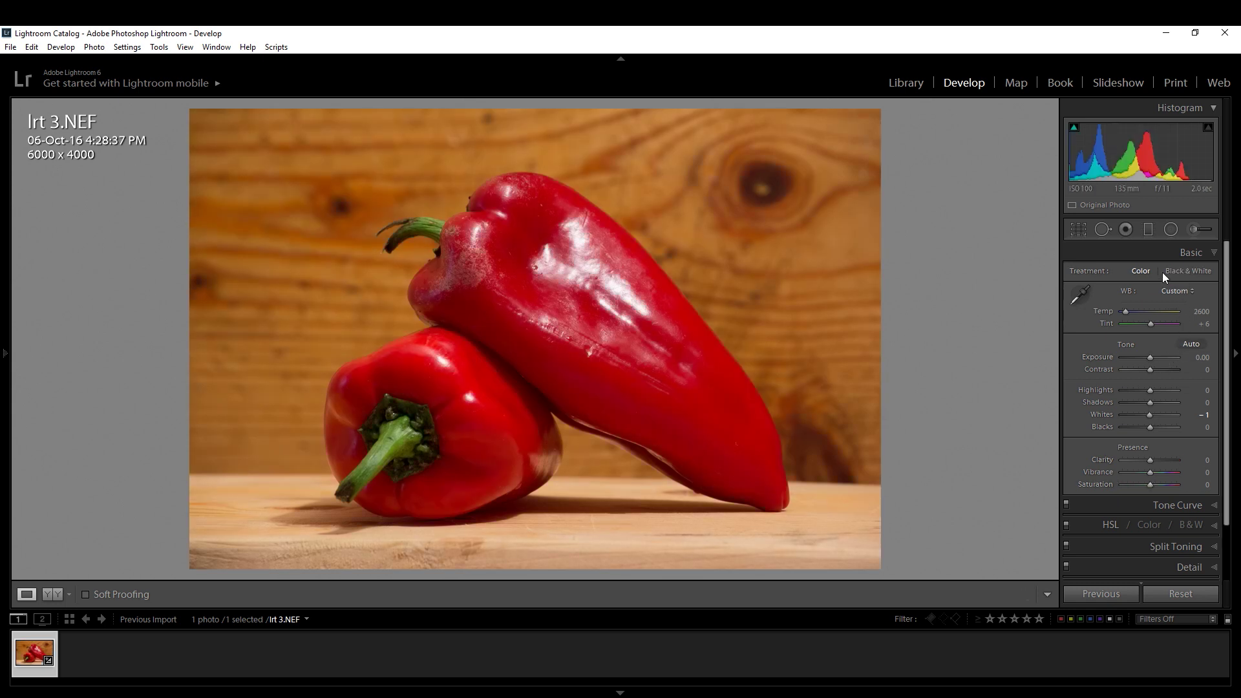
Step: Try the Black & White treatment, view its Black & White Mix settings, and return the photo to Color
left_click(1197, 270)
left_click(1140, 271)
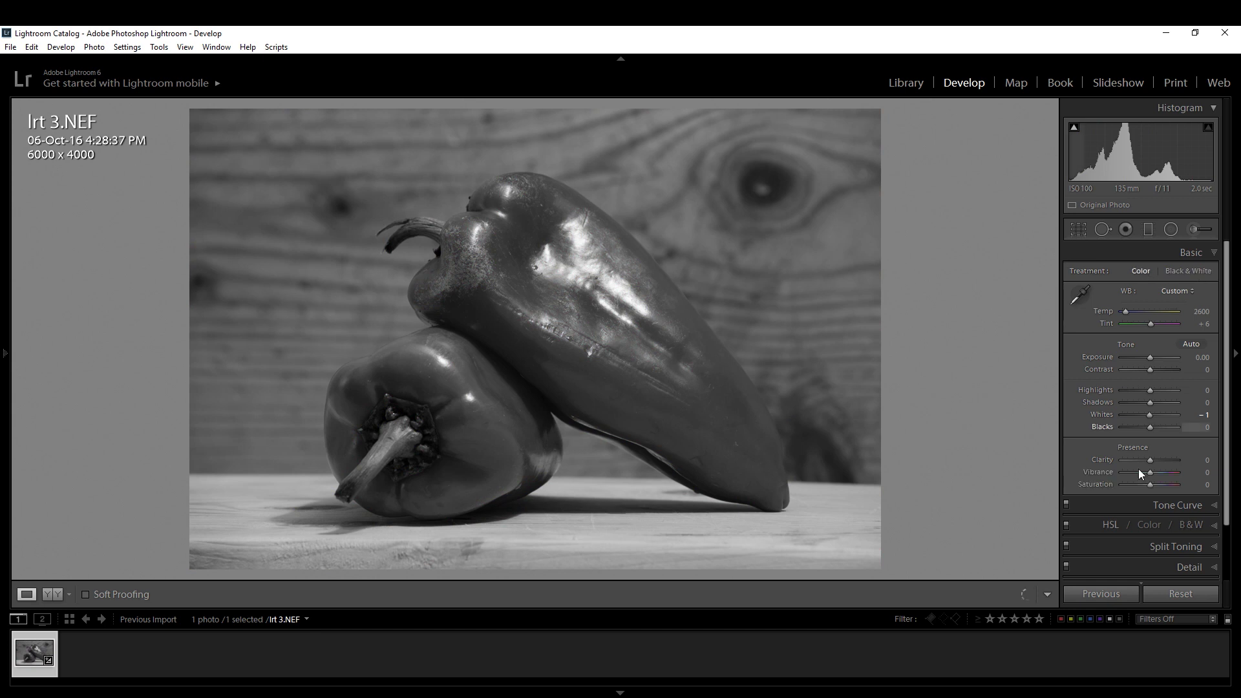
left_click(1189, 525)
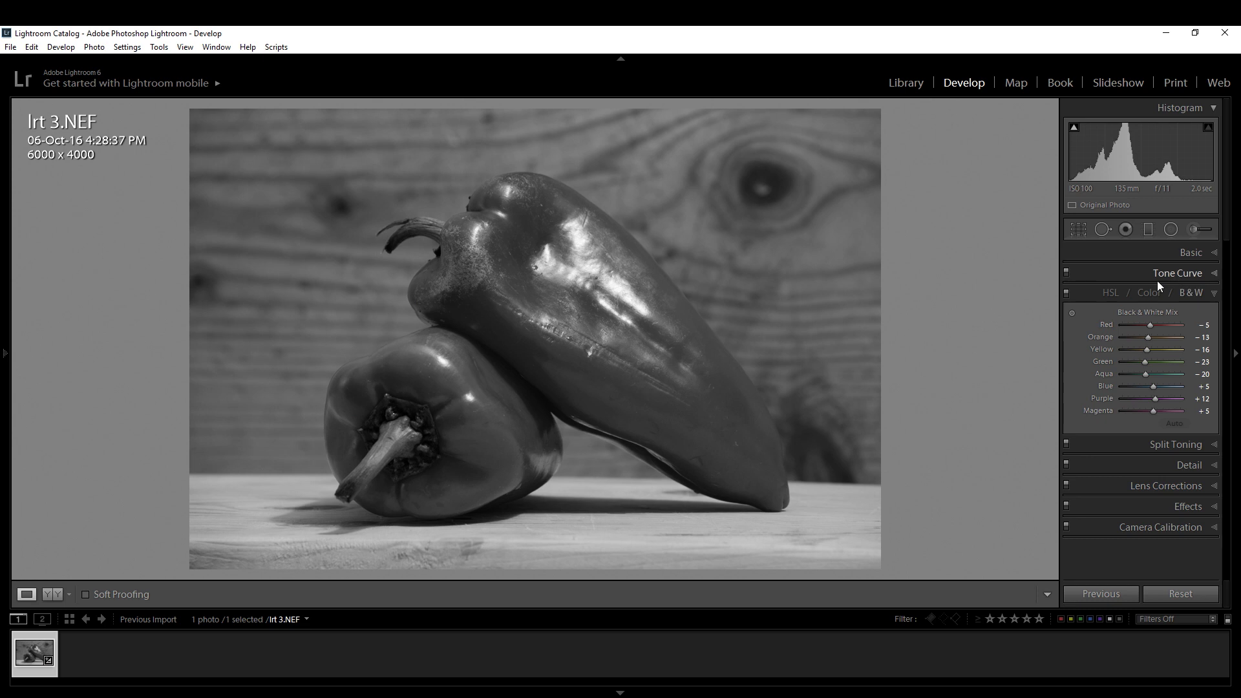
left_click(1180, 251)
left_click(1143, 270)
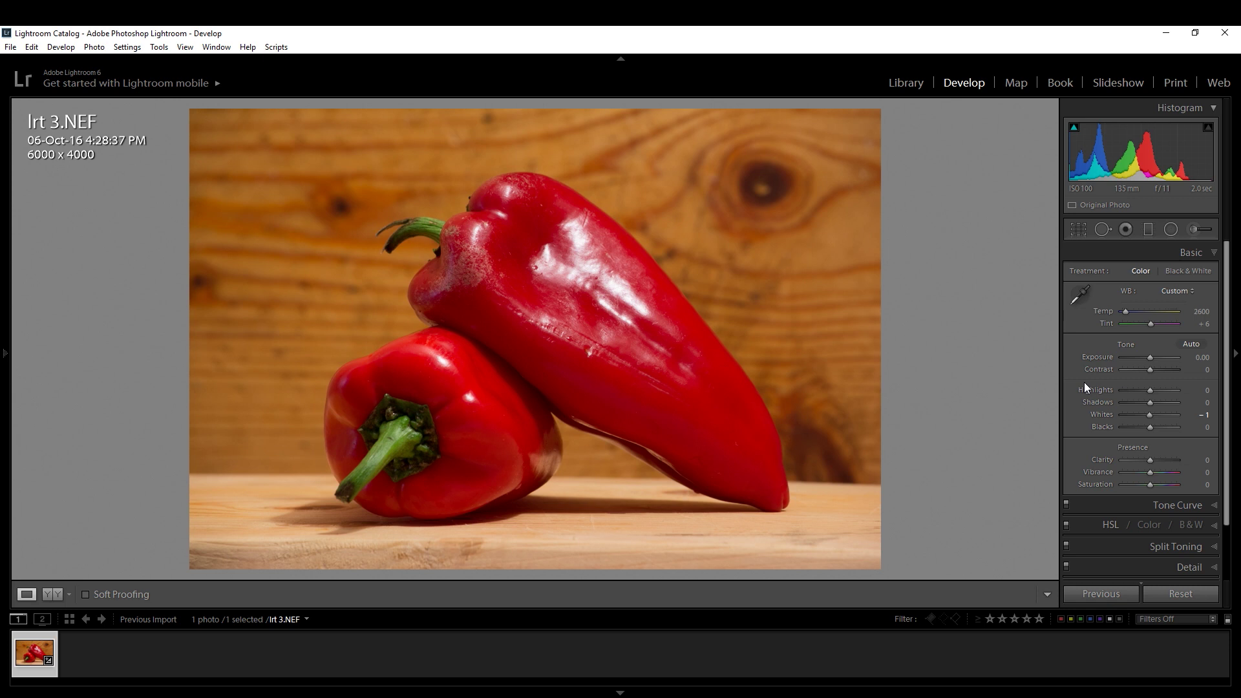
Step: Set Highlights to -55 and Shadows to +62 in the Basic adjustments
mouse_move(1150, 390)
left_mouse_down()
mouse_move(1090, 383)
mouse_move(1165, 379)
mouse_move(1141, 387)
mouse_move(1154, 398)
mouse_move(1119, 397)
mouse_move(1156, 398)
mouse_move(1134, 397)
left_mouse_up()
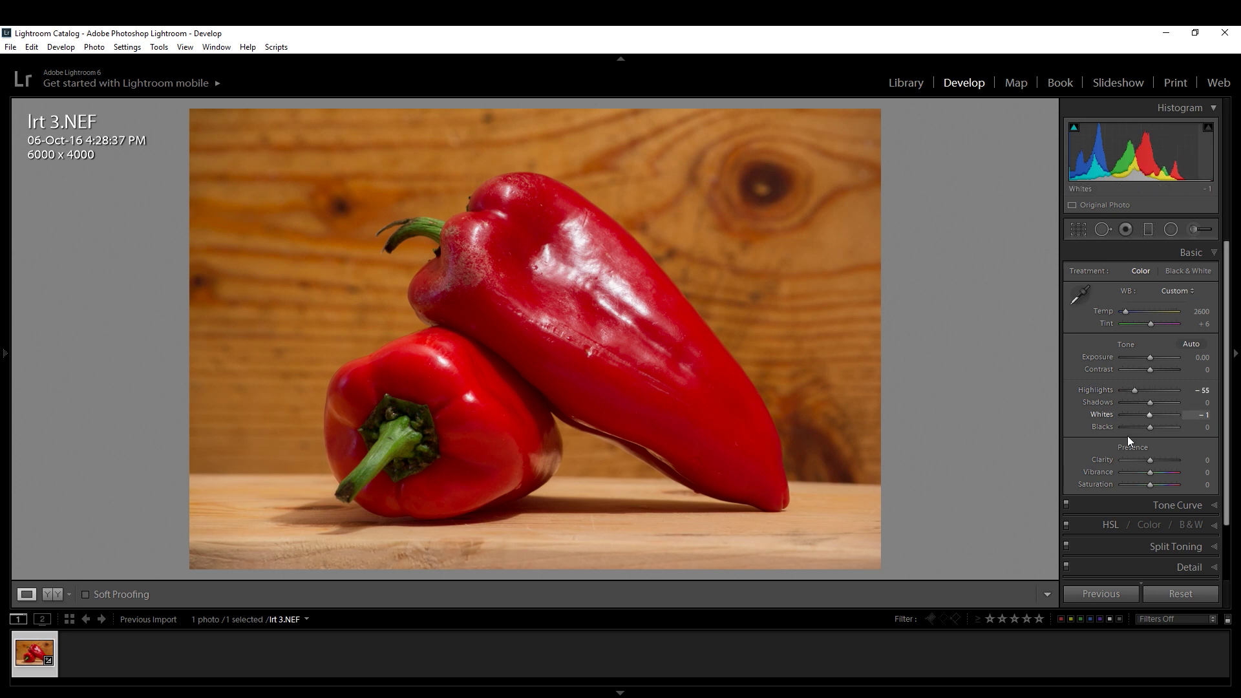
left_click_drag(1150, 401, 1169, 402)
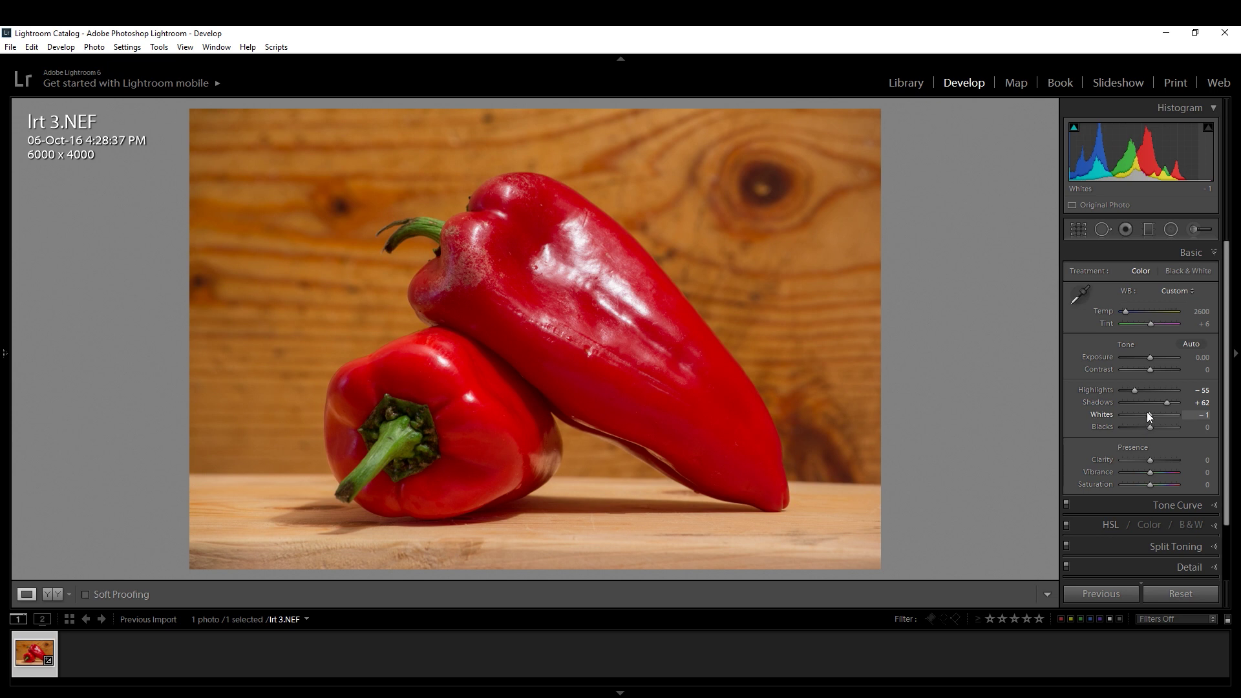
Step: Reset Whites and set it to +13, checking highlight clipping with the clipping preview
double_click(1150, 415)
left_click_drag(1150, 412, 1151, 417)
double_click(1152, 417)
key("alt")
left_click_drag(1150, 417, 1155, 416)
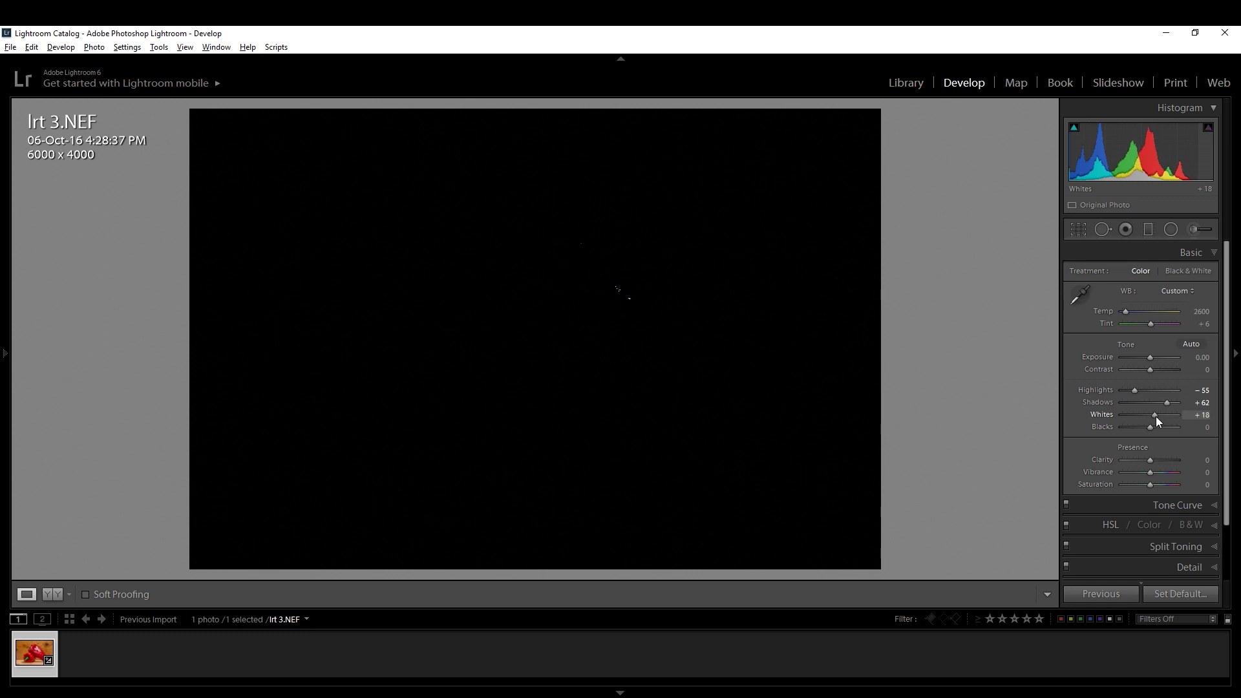
mouse_move(1155, 416)
left_mouse_down()
mouse_move(1172, 409)
mouse_move(1152, 418)
left_mouse_up()
left_click_drag(1151, 416, 1151, 417)
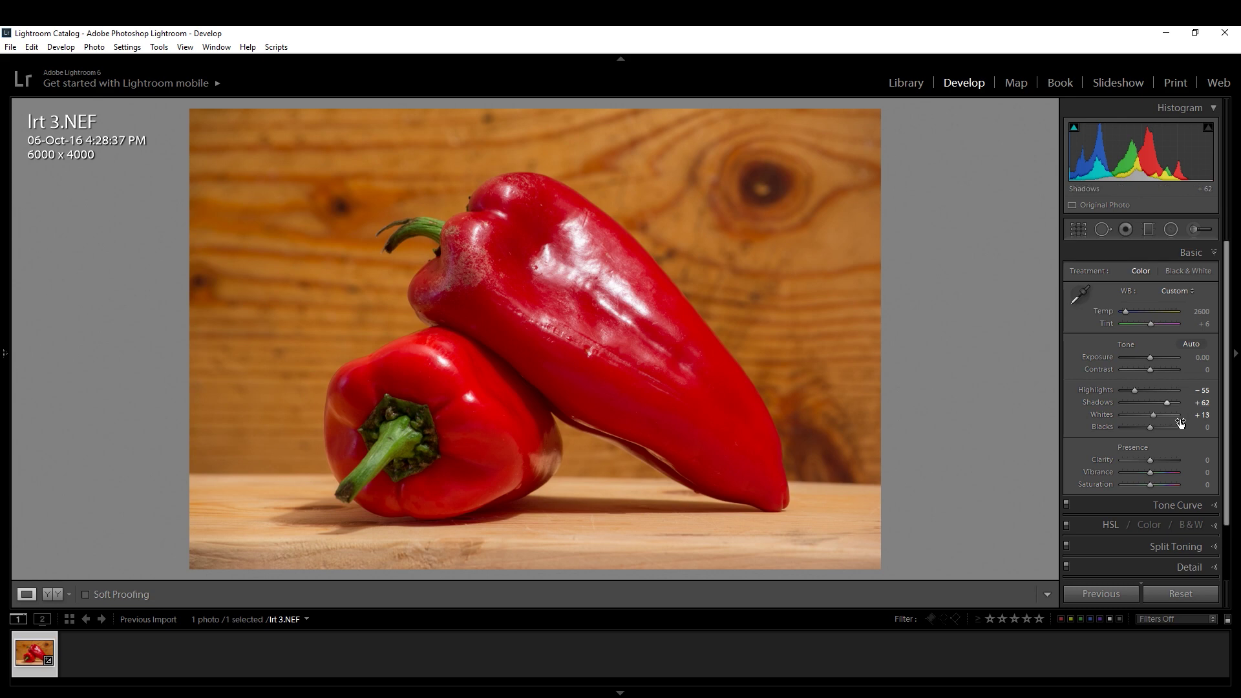
Step: Try Blacks at -29 and -100, reset it, and set Blacks to -39 using the clipping preview
left_click_drag(1150, 428, 1142, 430)
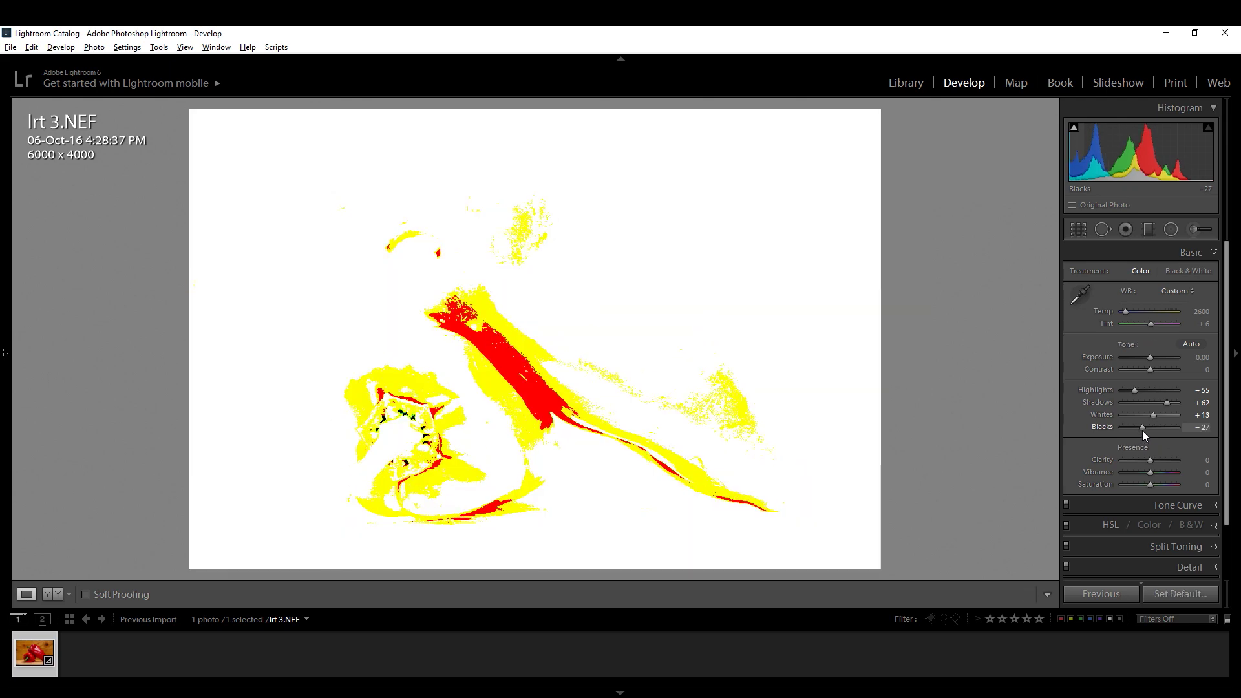
left_click_drag(1141, 431, 1141, 431)
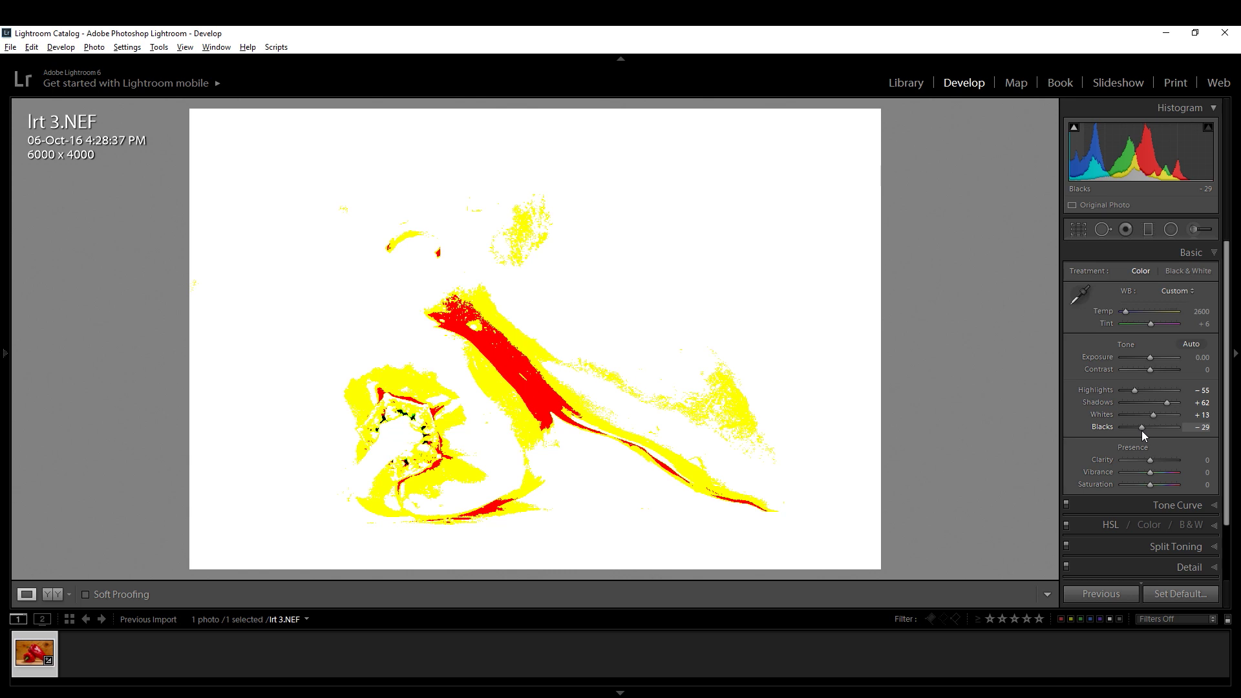
left_click_drag(1124, 429, 1061, 436)
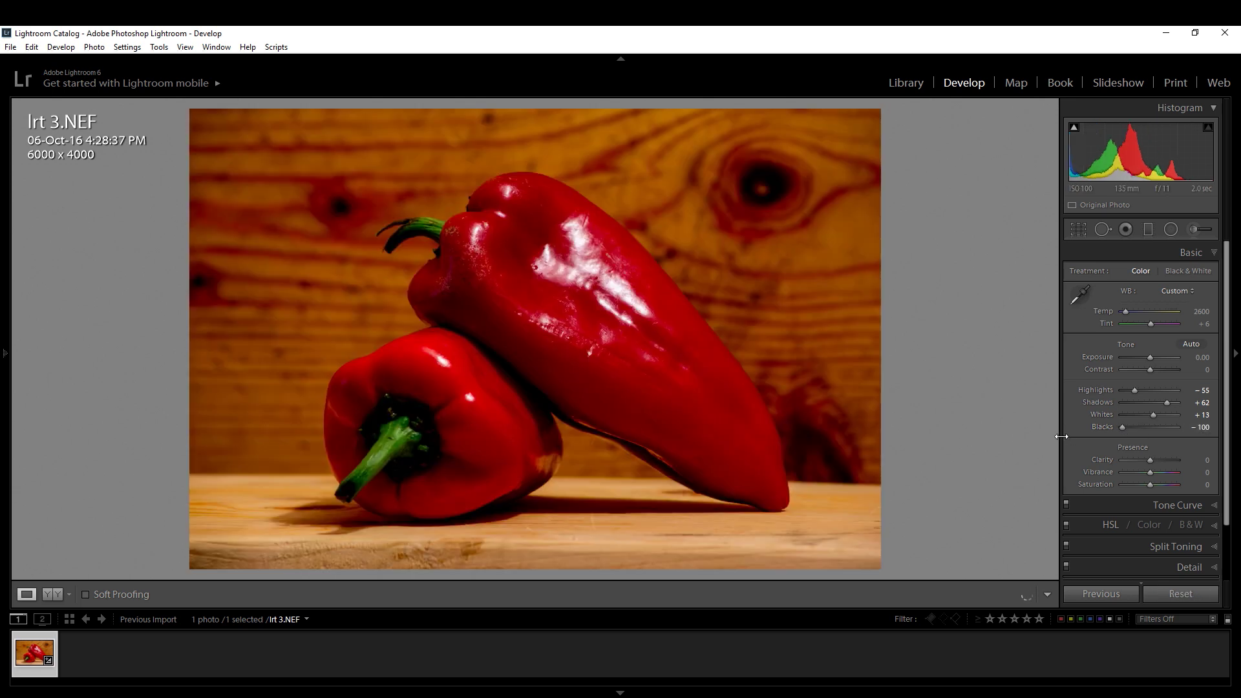
double_click(1123, 427)
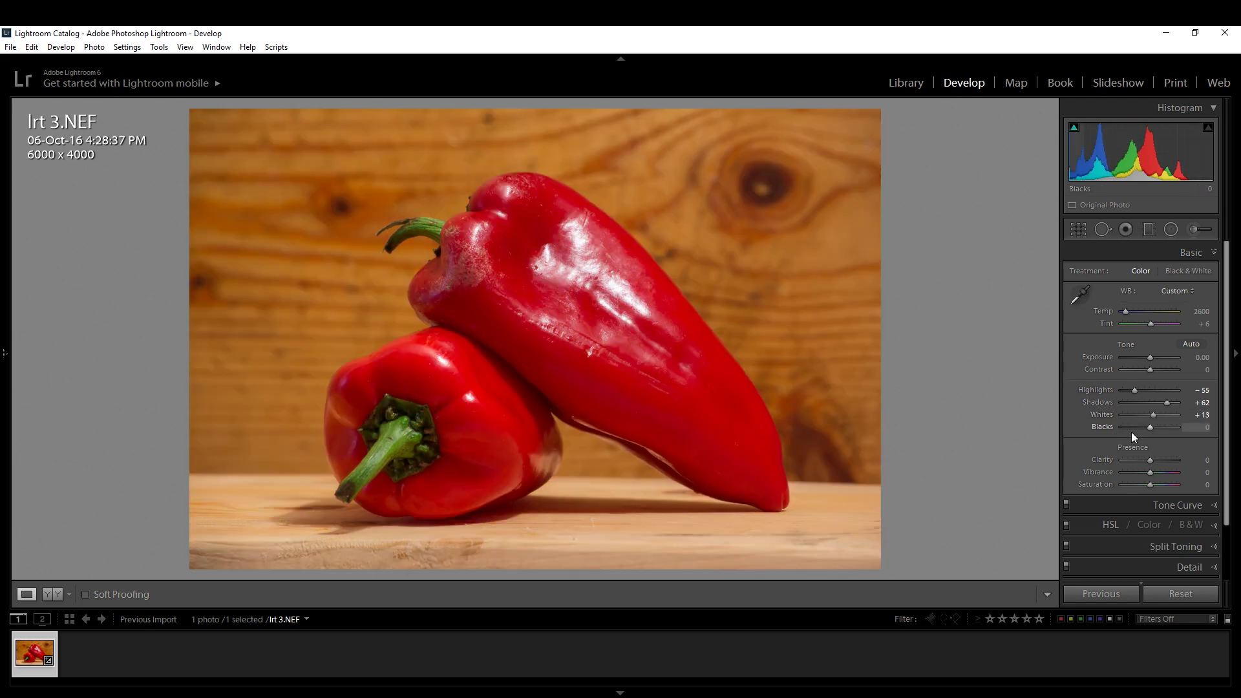
key("alt")
left_click_drag(1149, 431, 1131, 430)
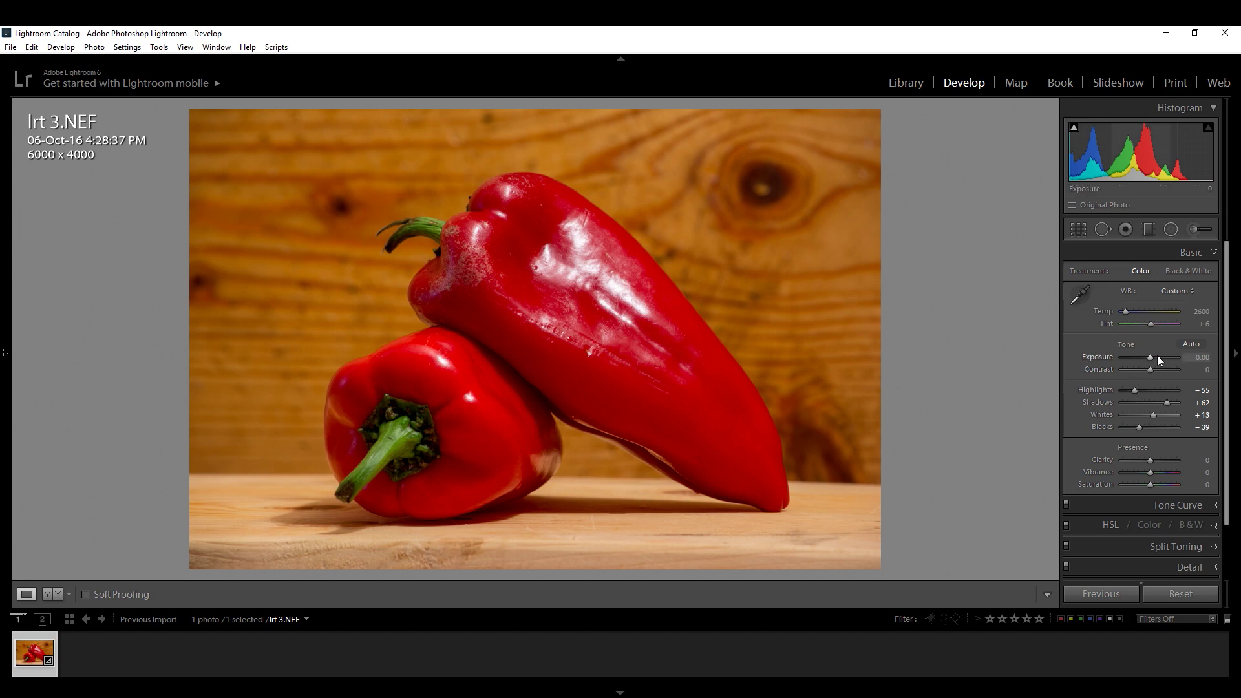
Step: Try raising Exposure to +0.41 and Contrast to +27, returning each to 0
left_click_drag(1151, 359, 1154, 358)
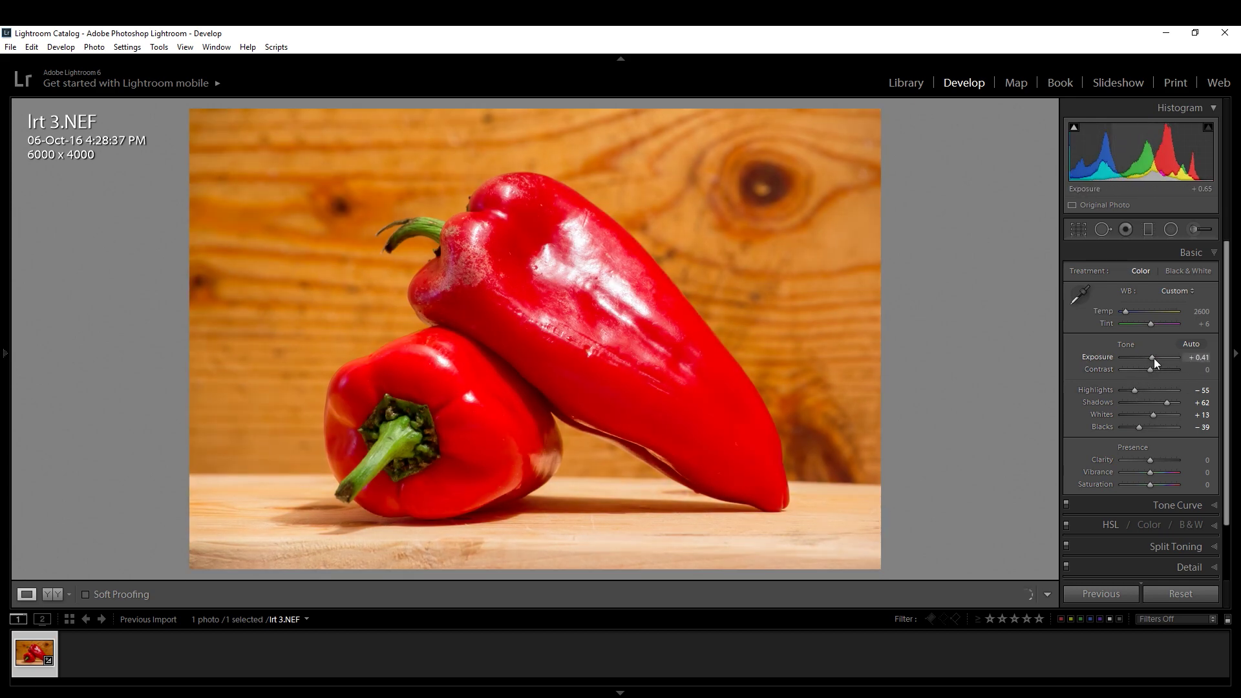
double_click(1154, 358)
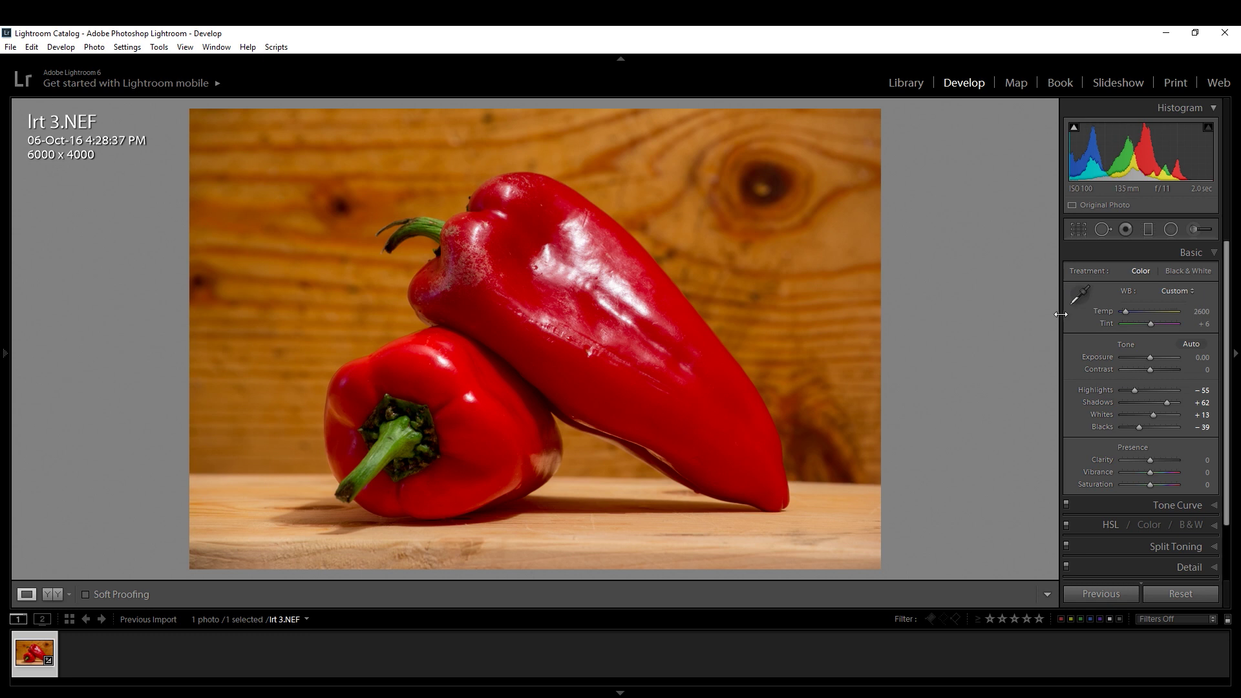
left_click(1154, 370)
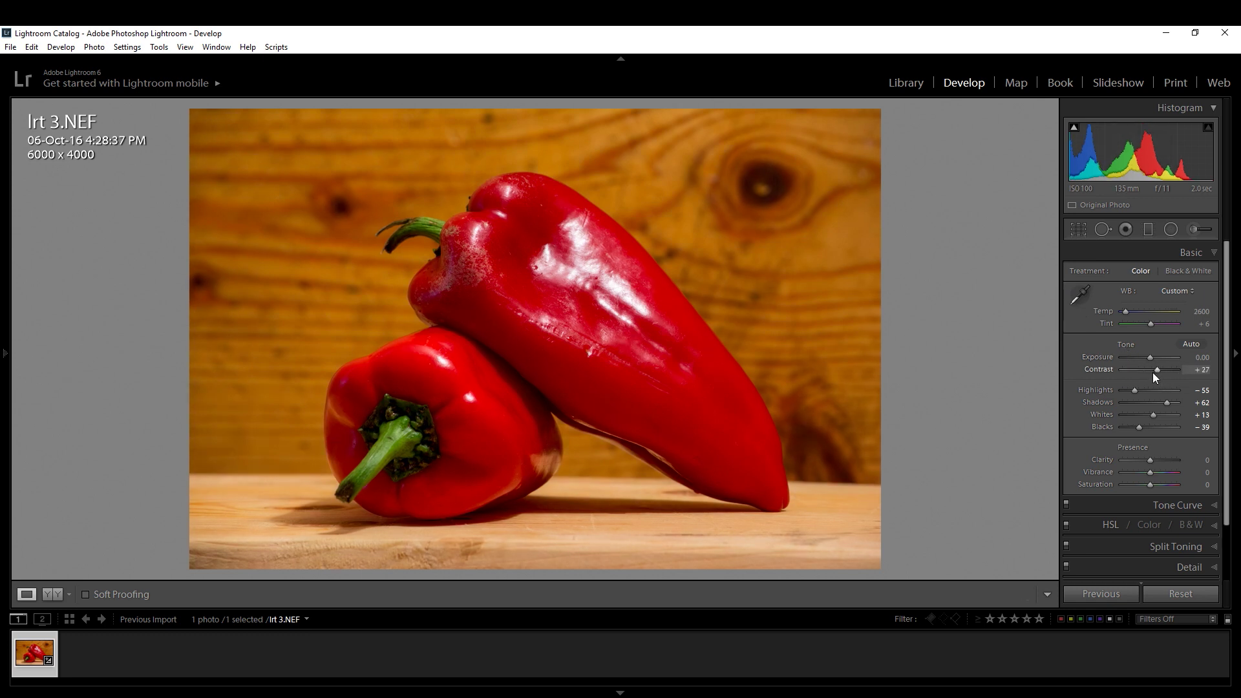
left_click_drag(1155, 370, 1153, 371)
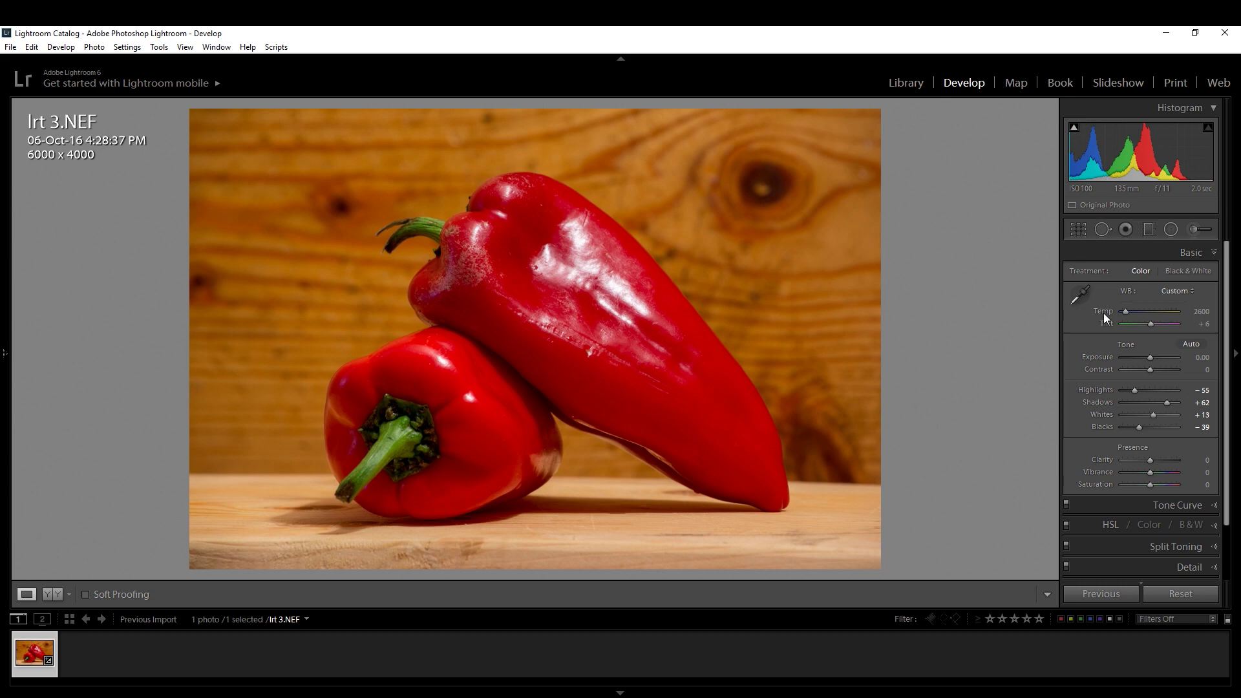
Step: Try the white balance Temp at 2235, 2000 and 6000, and return it to 2600
left_click_drag(1123, 311, 1122, 311)
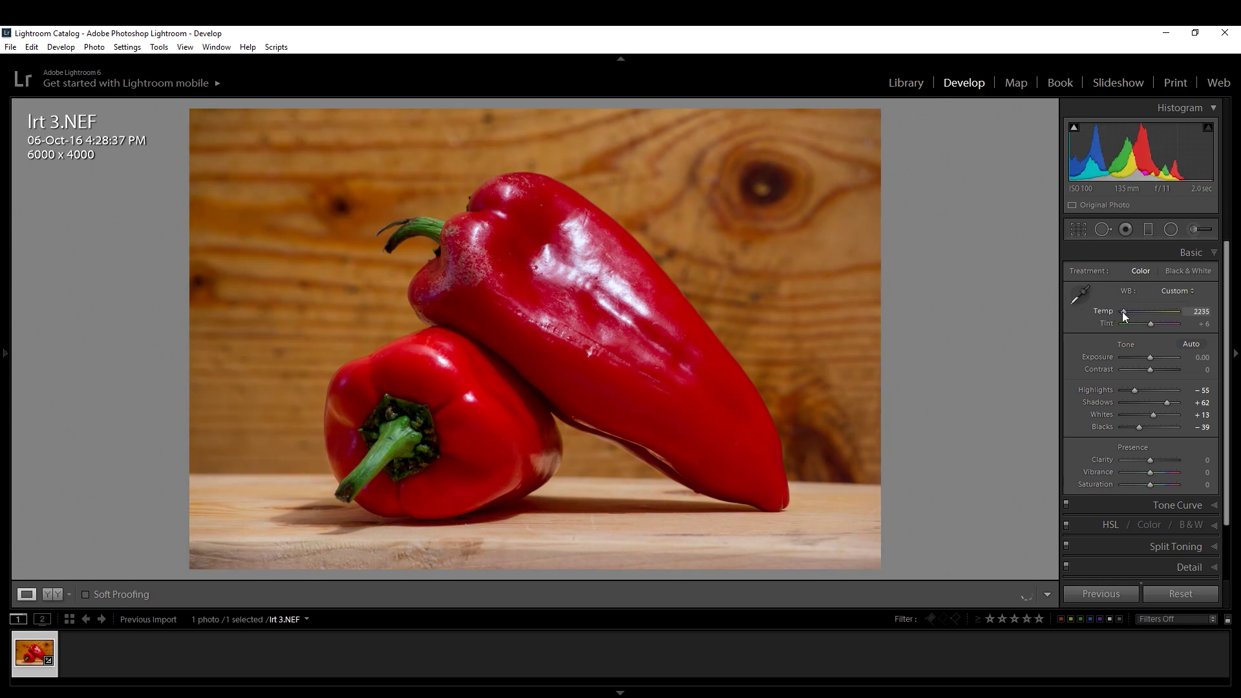
key("ctrl+z")
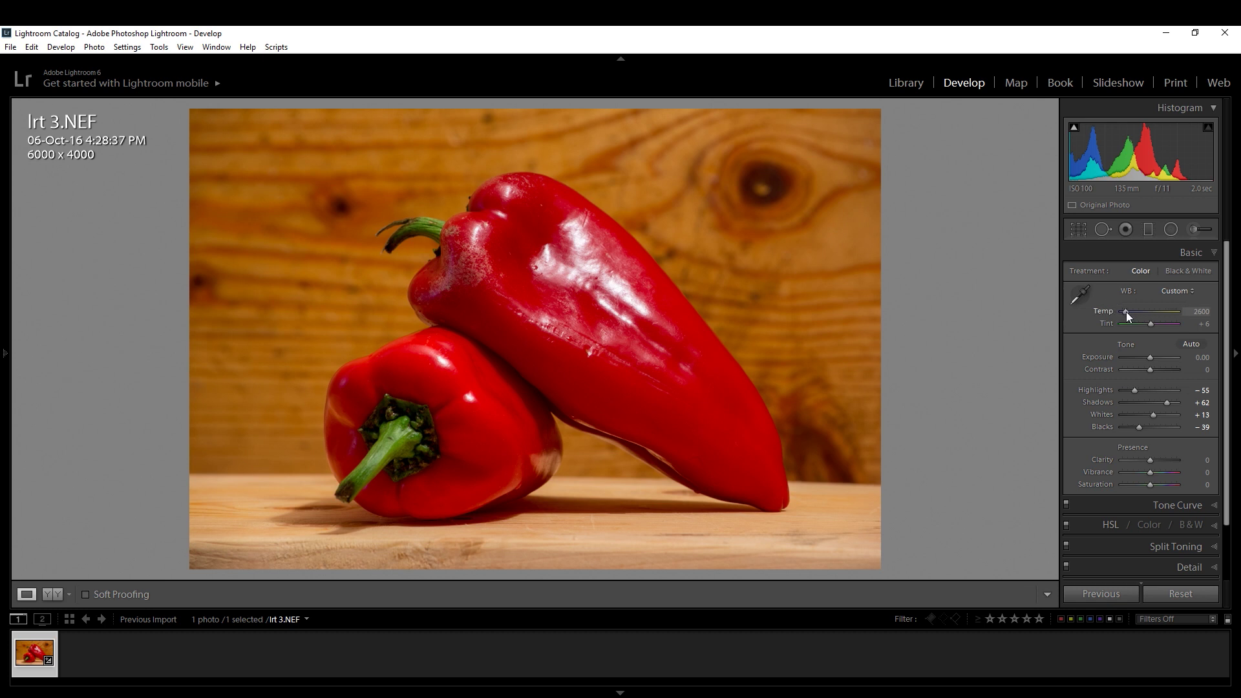
left_click_drag(1126, 311, 1121, 313)
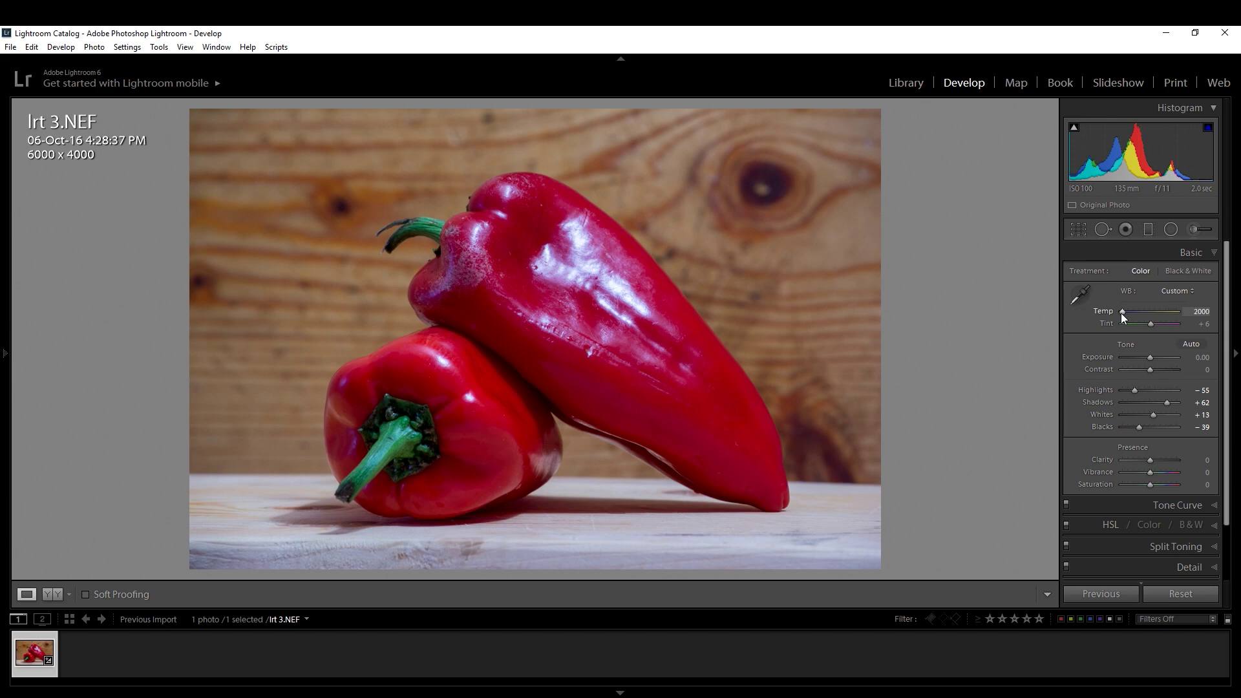
left_click_drag(1118, 313, 1143, 305)
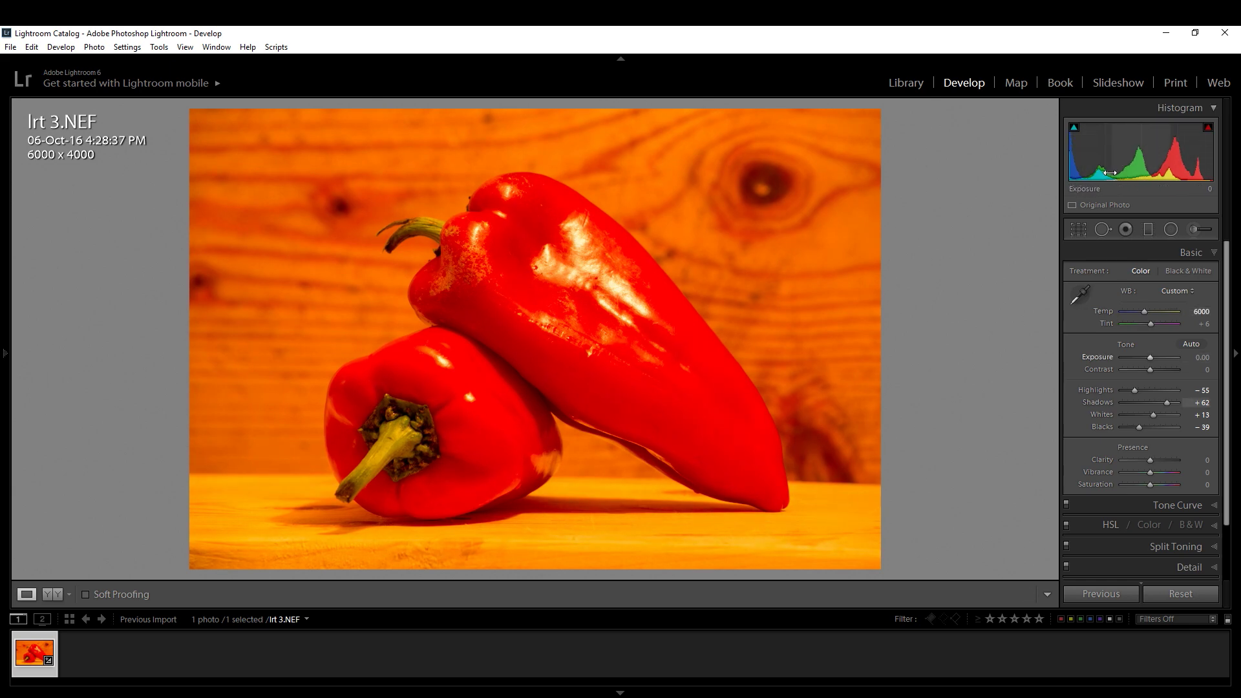
left_click_drag(1145, 308, 1114, 298)
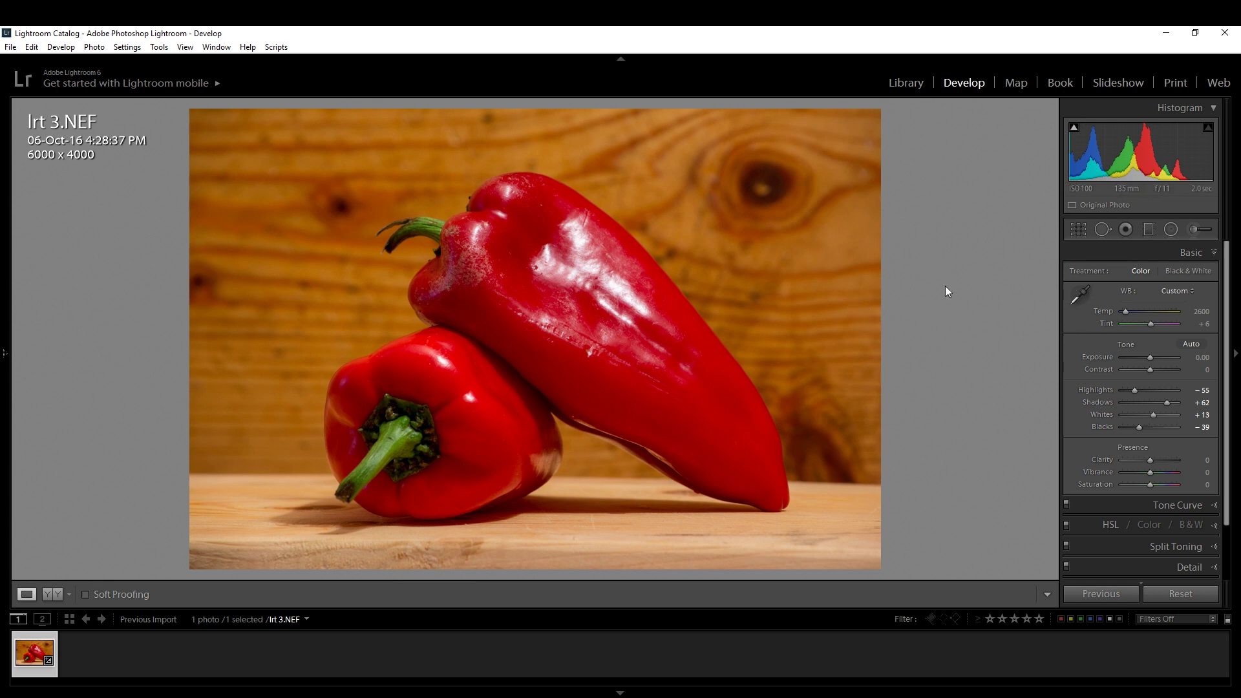
Step: Set the white balance Tint to 0 after trying +19 and -2
left_click_drag(1146, 325, 1150, 327)
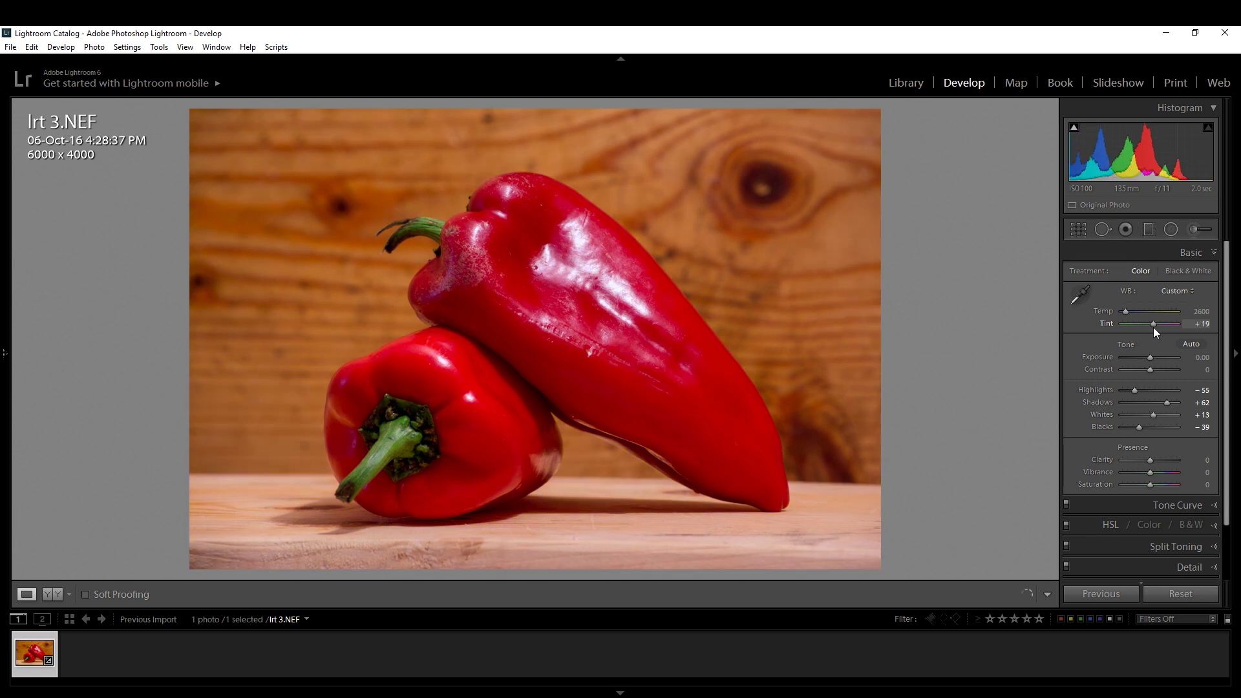
left_click_drag(1152, 323, 1150, 323)
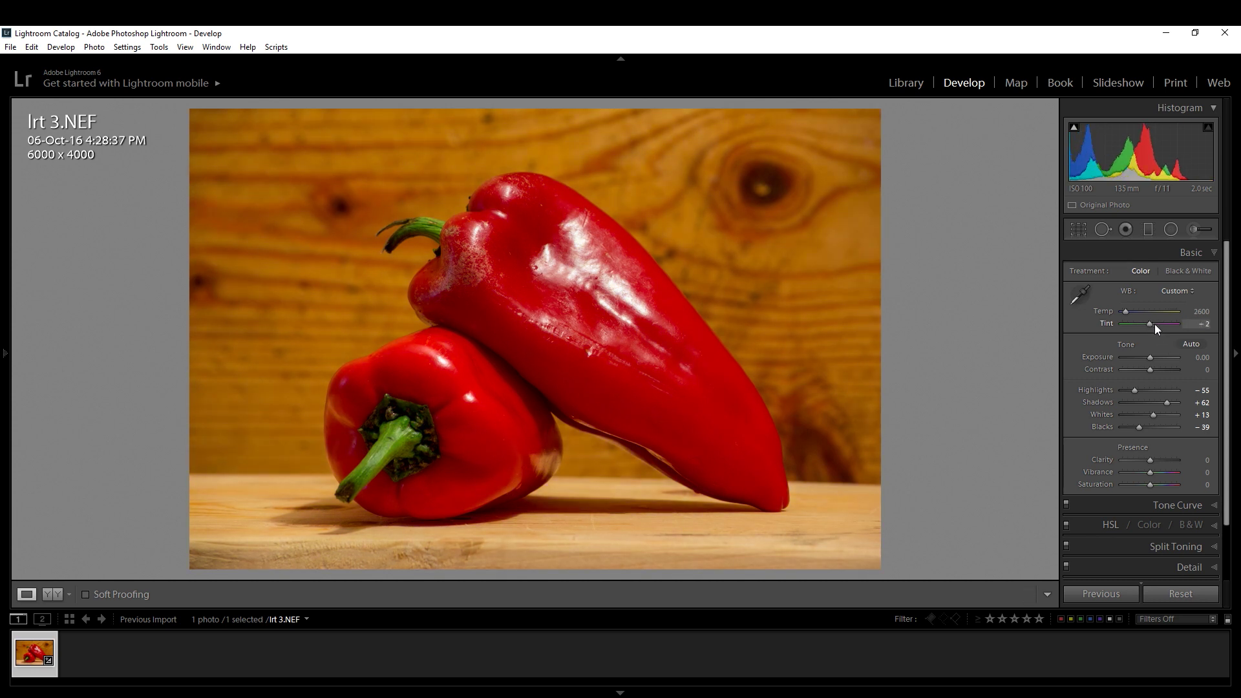
left_click_drag(1186, 325, 1187, 323)
Step: Set Vibrance to +29 after trying +100 and +32, leaving Clarity at 0
left_click_drag(1154, 460, 1152, 460)
left_click_drag(1148, 473, 1146, 476)
left_click_drag(1146, 476, 1192, 475)
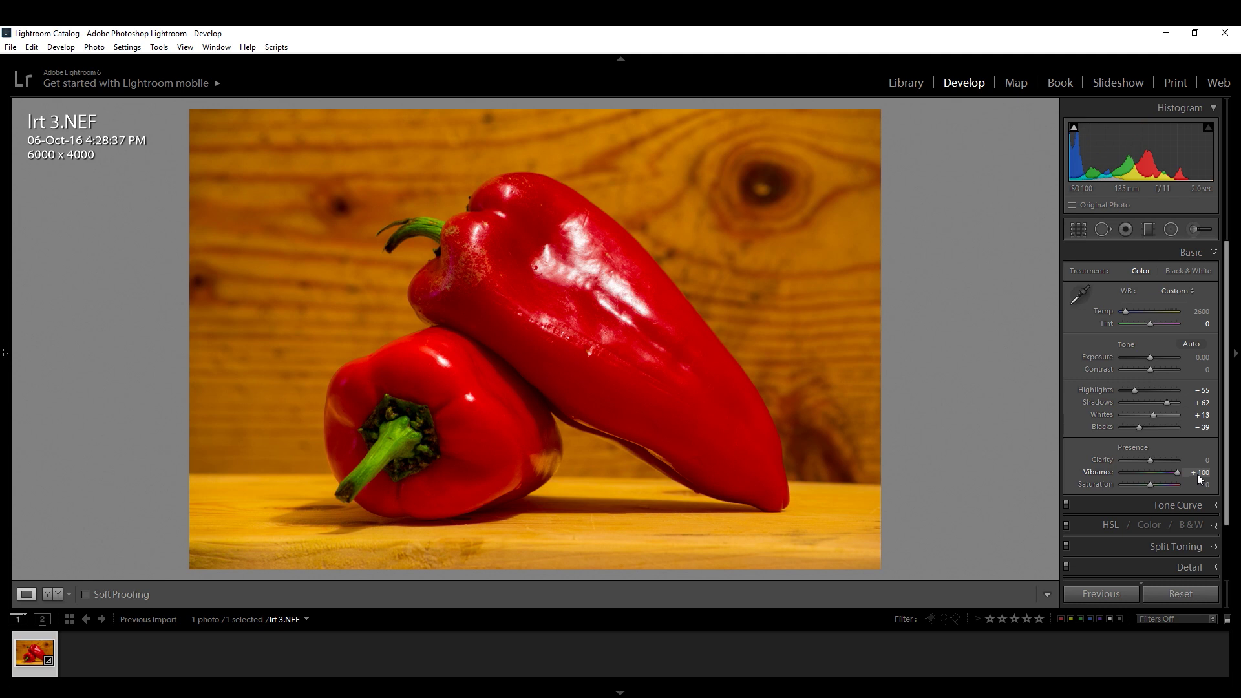
left_click_drag(1163, 479, 1158, 482)
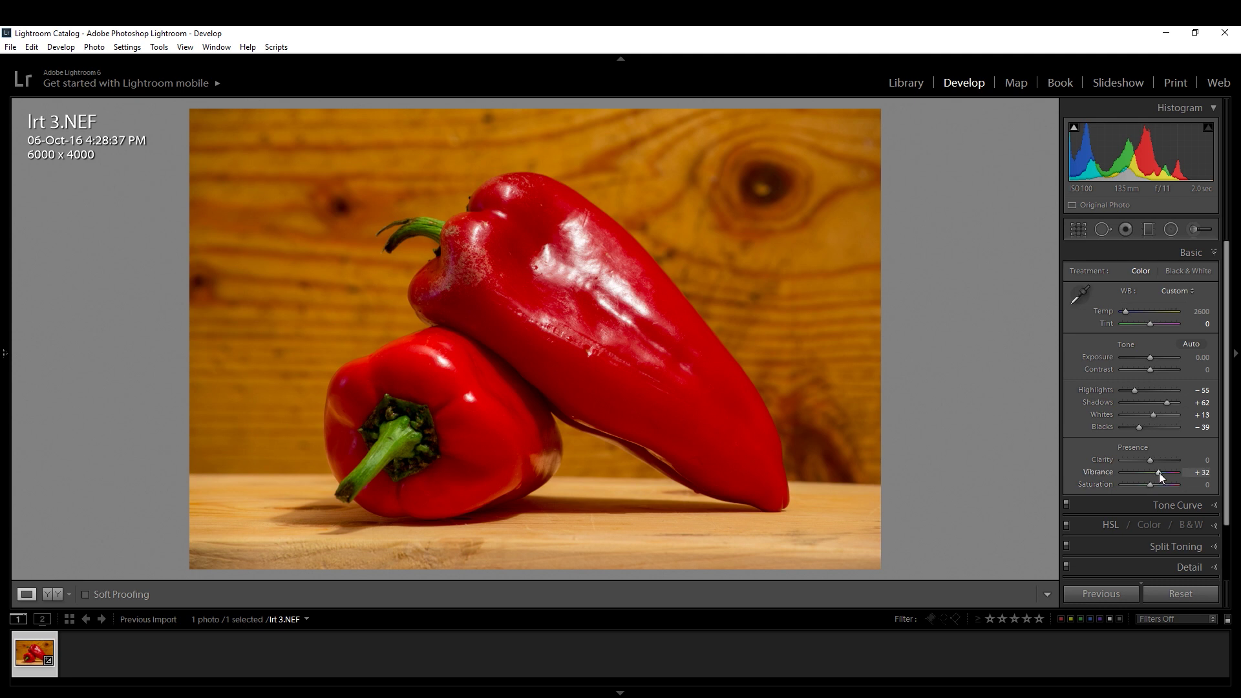
double_click(1157, 472)
left_click_drag(1150, 472, 1156, 473)
Step: Try Saturation at +100, +15 and +6, and reset Saturation to 0
left_click_drag(1150, 485, 1184, 483)
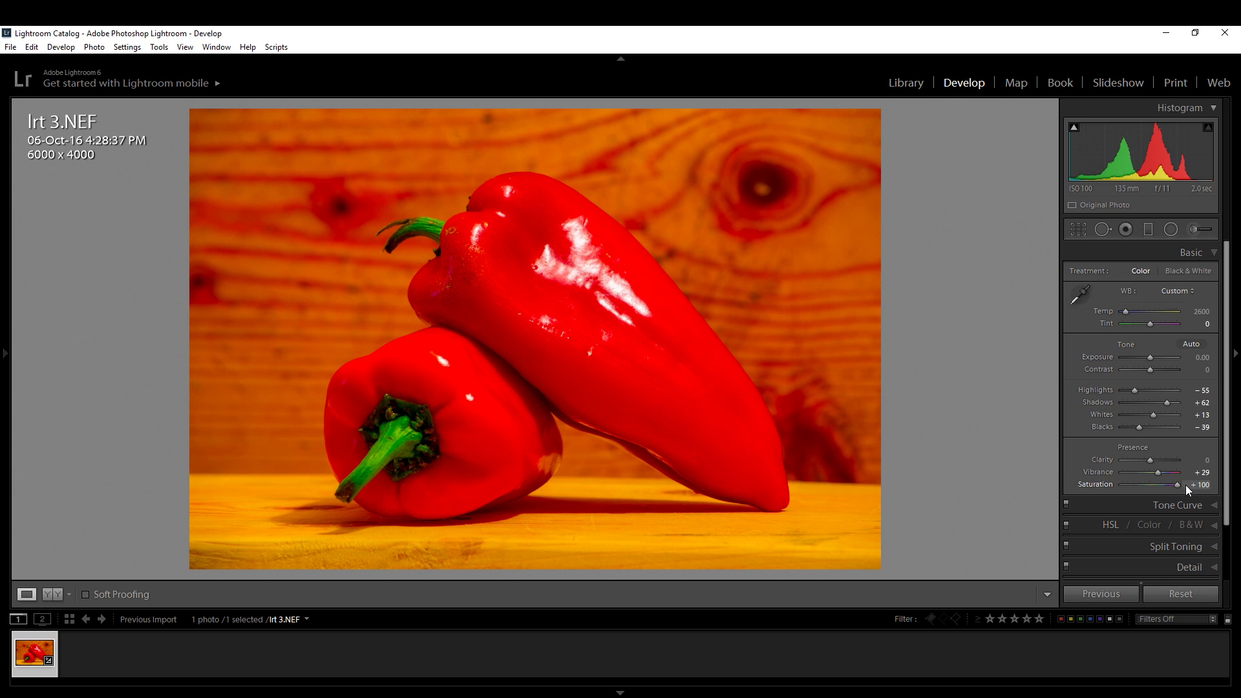
left_click_drag(1184, 486, 1154, 491)
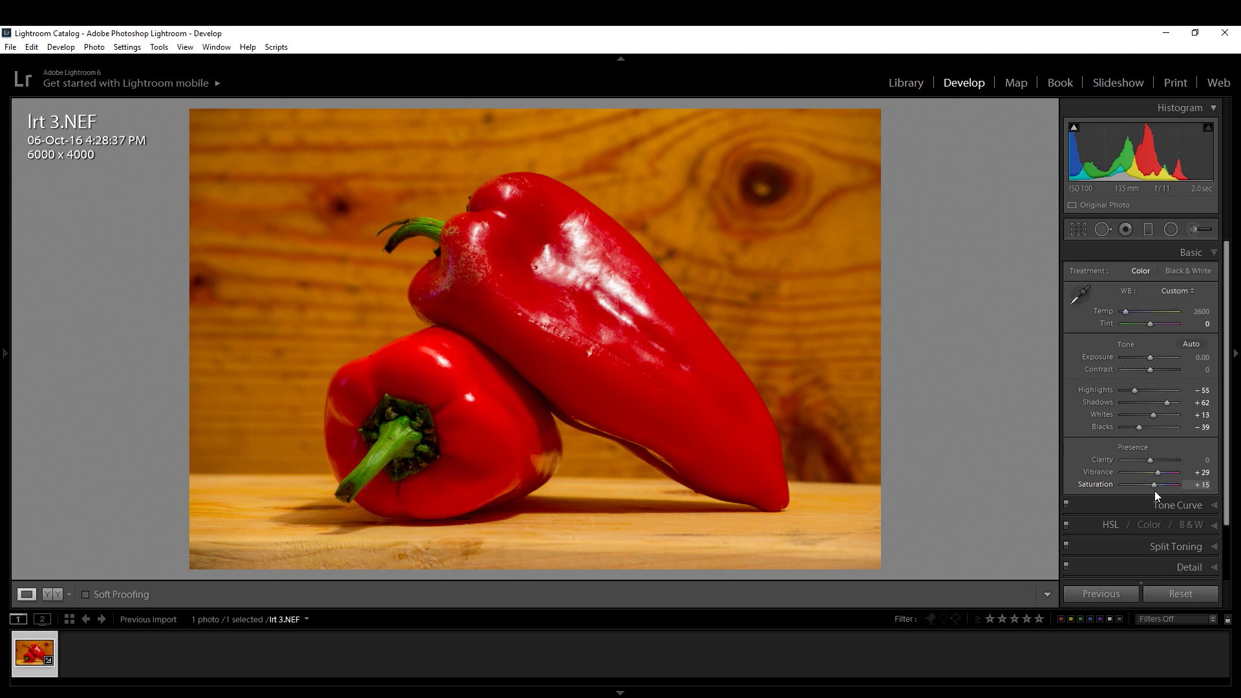
left_click_drag(1154, 490, 1153, 491)
left_click_drag(1152, 491, 1152, 490)
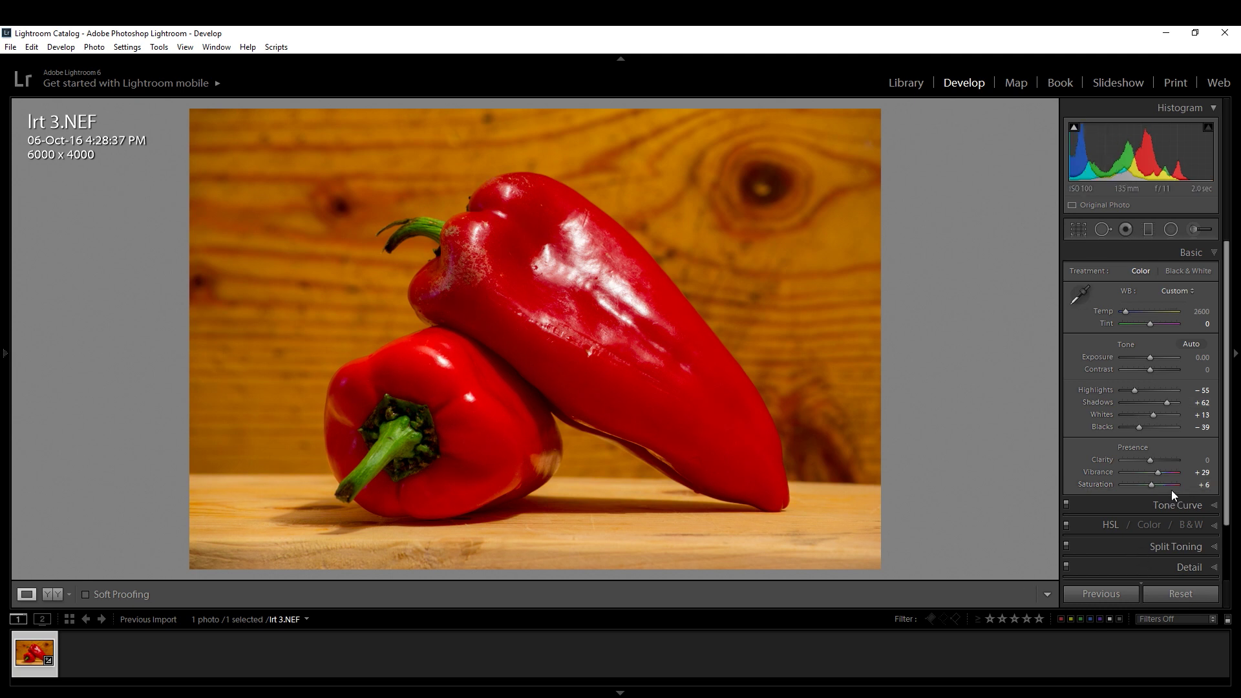
double_click(1151, 484)
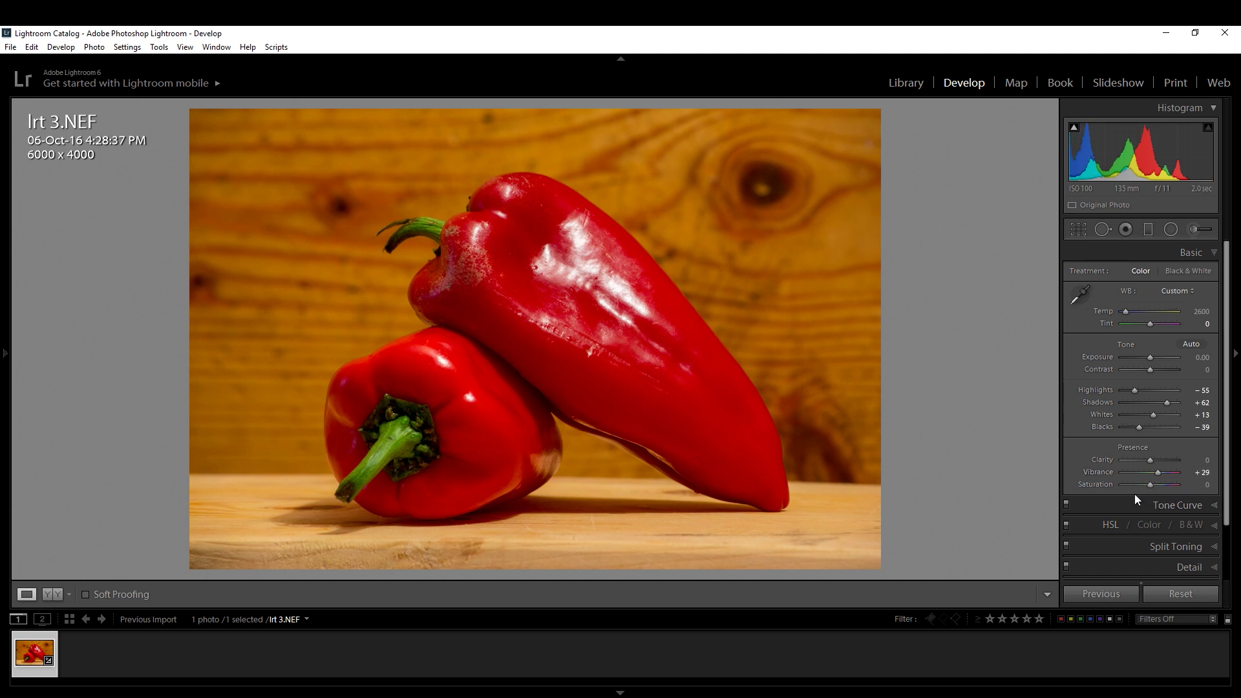